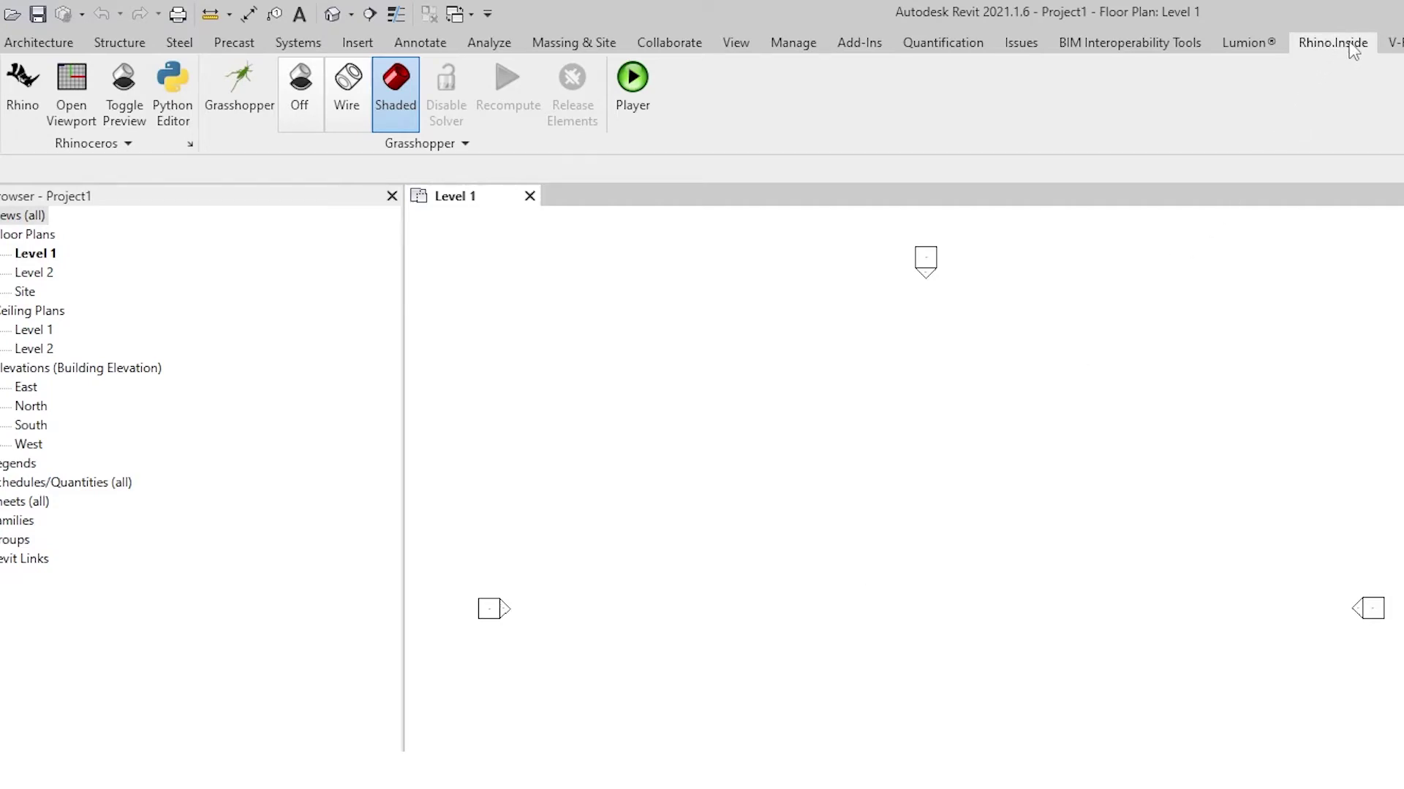
Step: Launch Rhino 7 from Revit's Rhino.Inside tab and open the Grasshopper editor over the viewports
{"action": "left_click", "coordinate": [23, 117]}
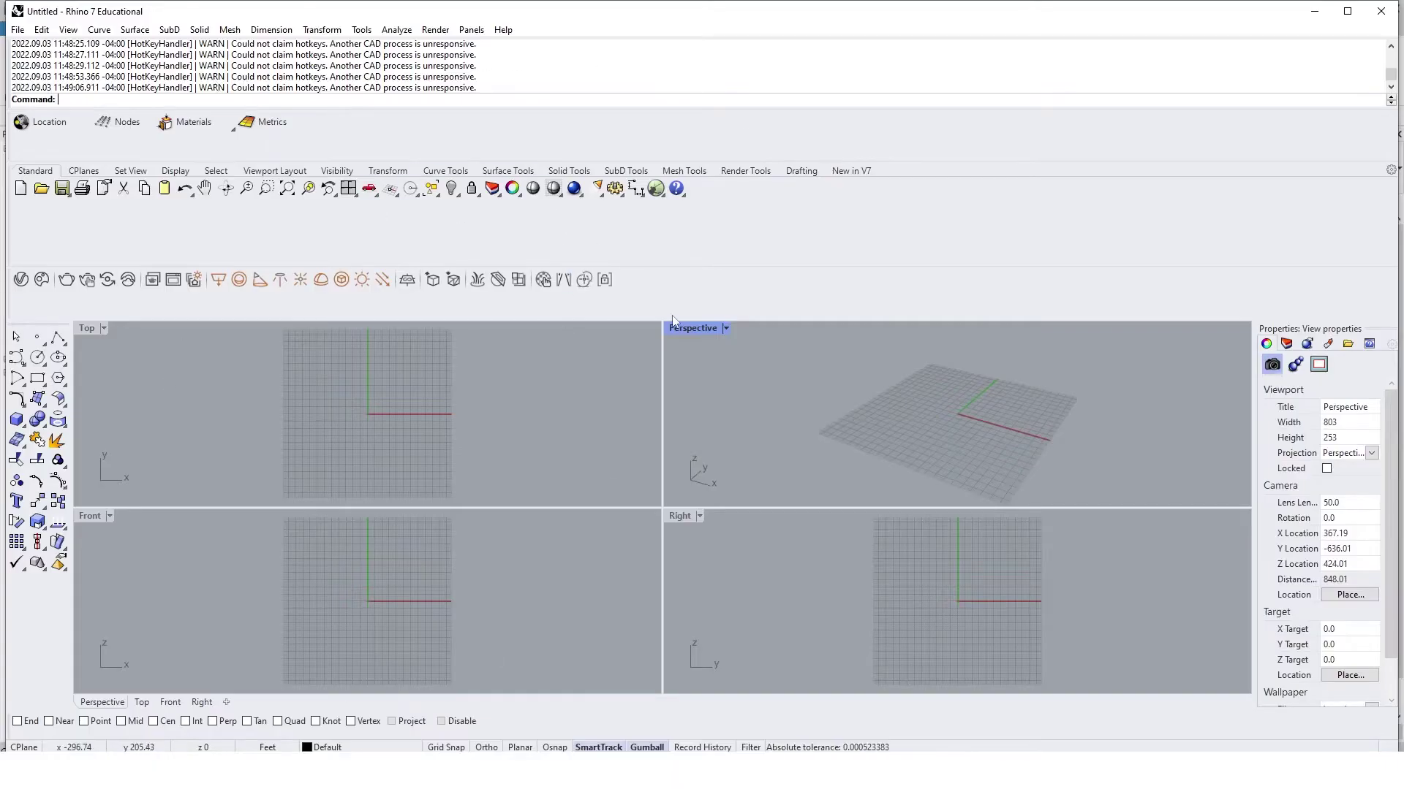
{"action": "left_click", "coordinate": [656, 189]}
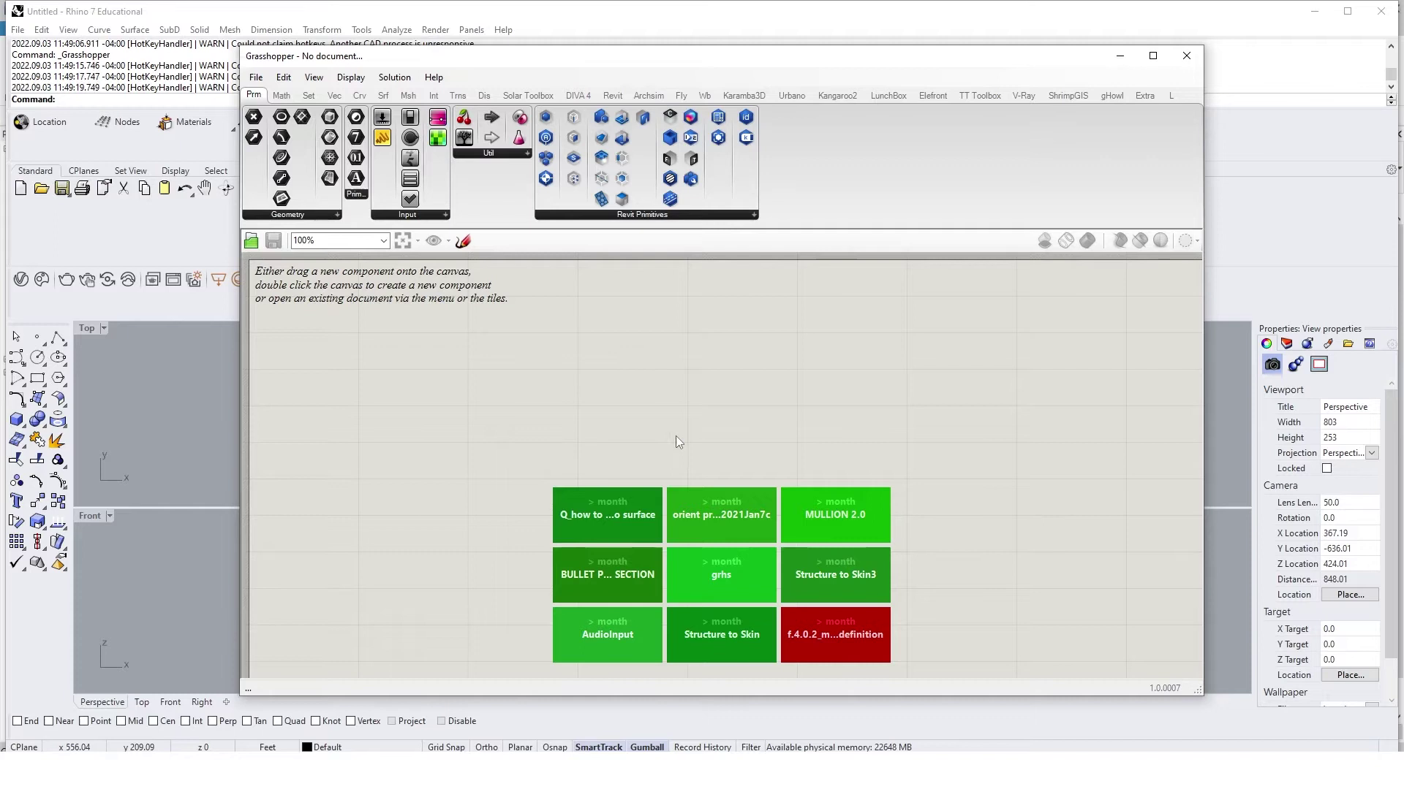
{"action": "left_click_drag", "start_coordinate": [468, 54], "coordinate": [641, 138]}
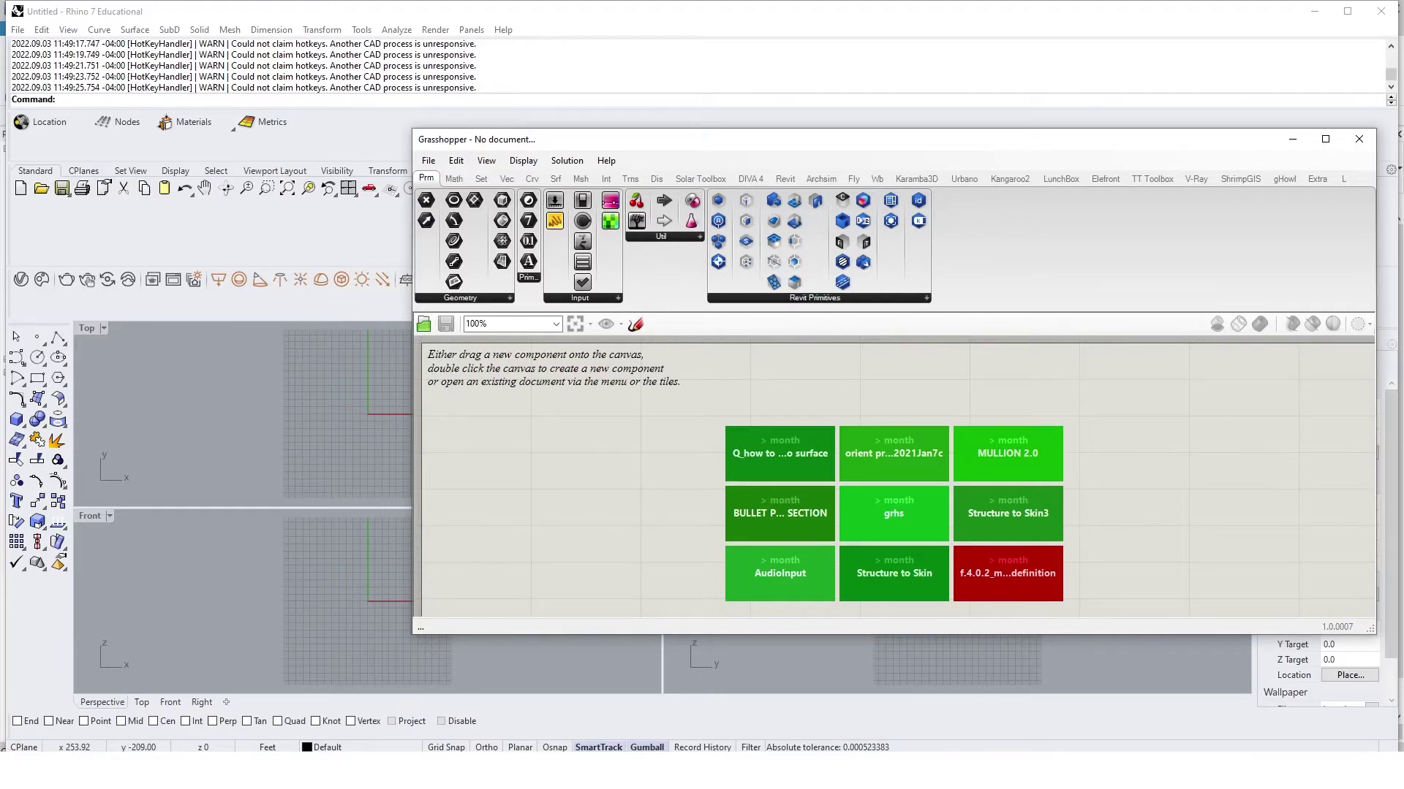
Step: Draw a 20' by 20' square rectangle in the Rhino Top view
{"action": "key", "text": "super+Home"}
{"action": "key", "text": "super+Home"}
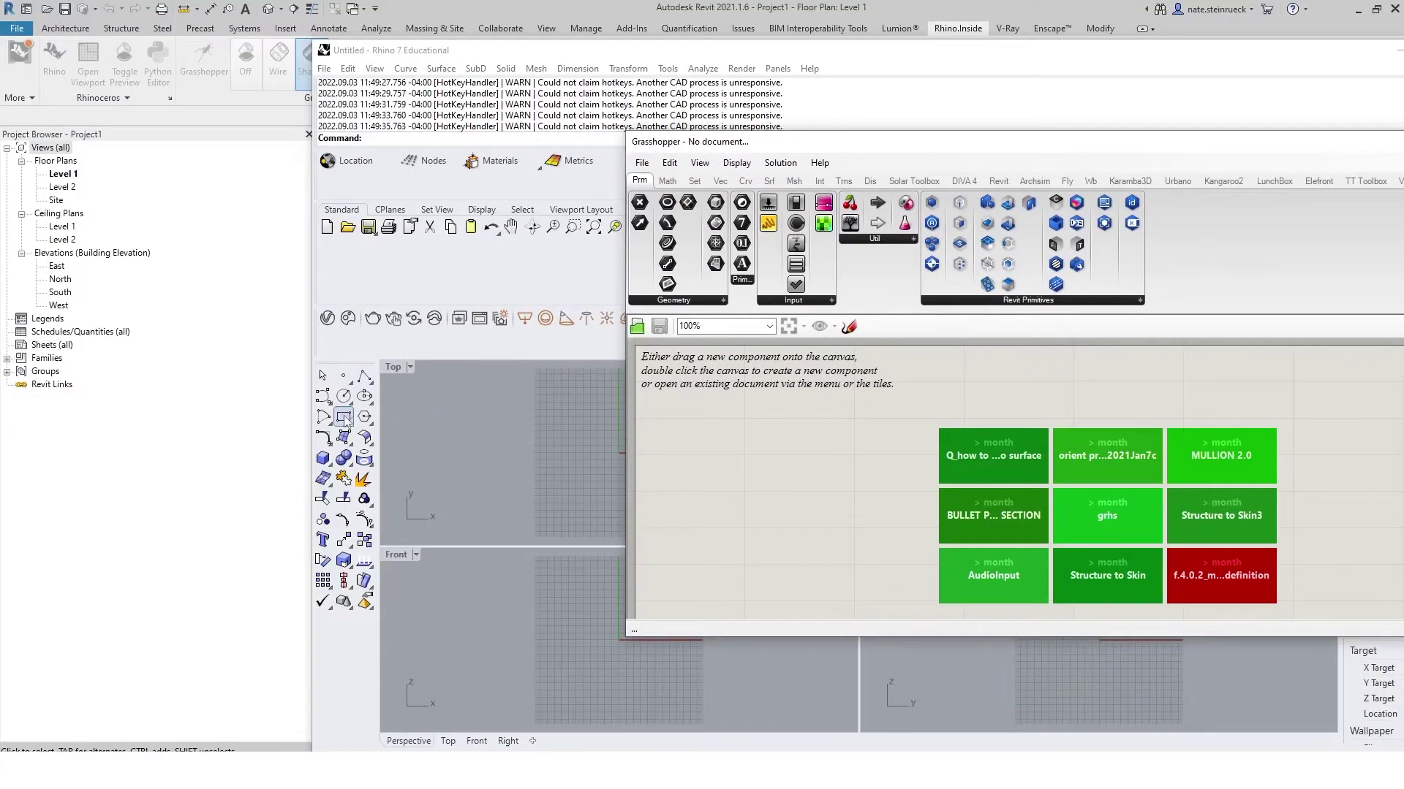
{"action": "left_click", "coordinate": [343, 416]}
{"action": "left_click", "coordinate": [486, 450]}
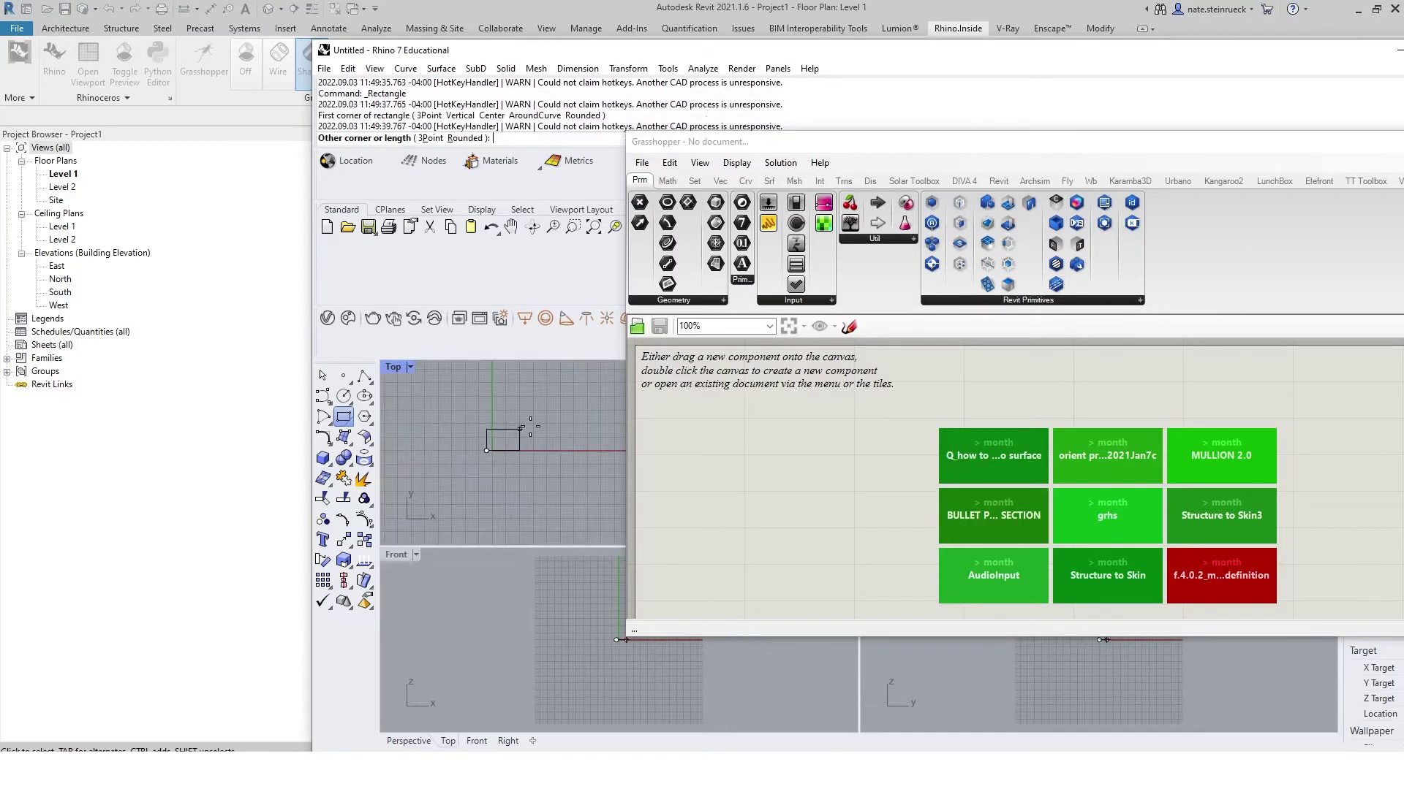
{"action": "type", "text": "20'"}
{"action": "key", "text": "Return"}
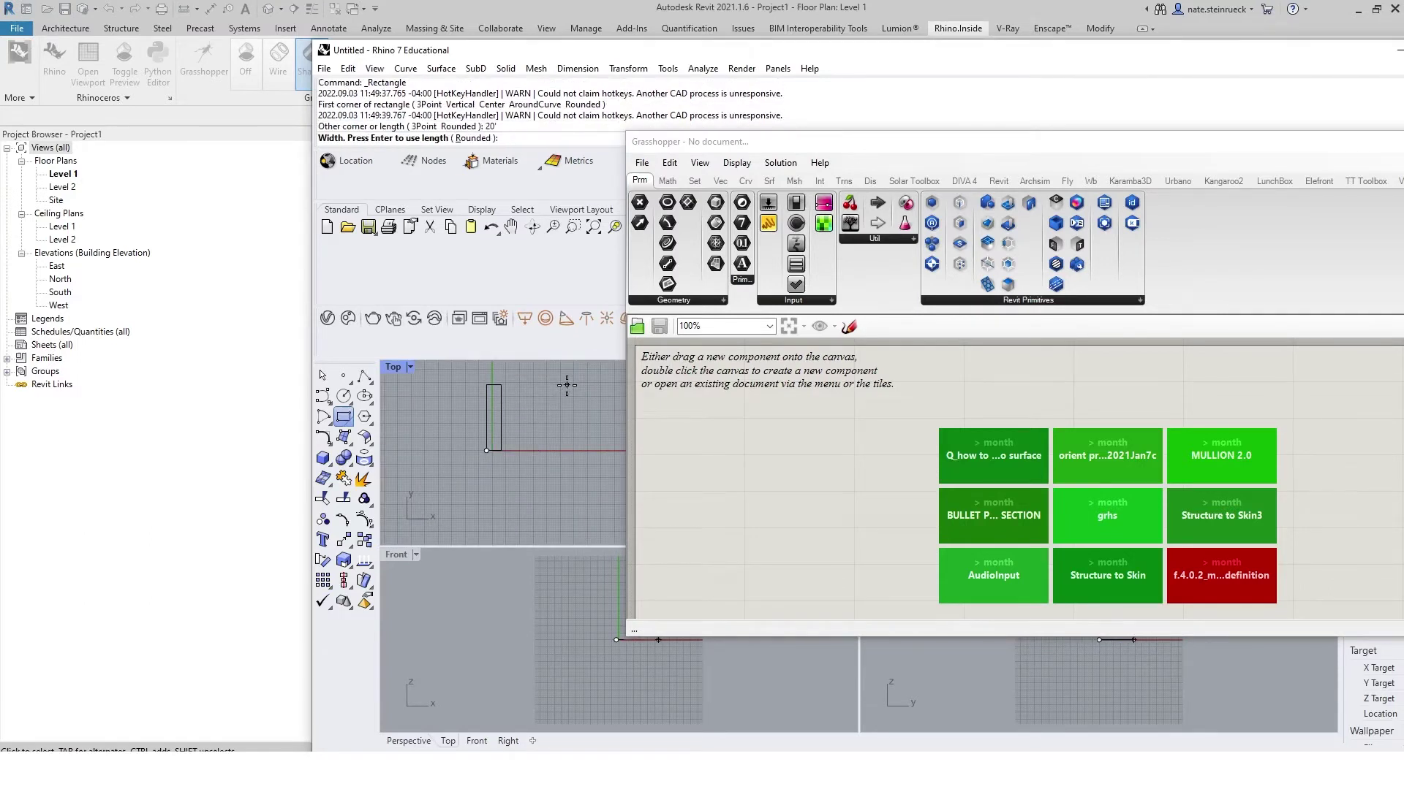
{"action": "scroll", "coordinate": [526, 409], "scroll_direction": "up", "scroll_amount": 3}
{"action": "type", "text": "20'"}
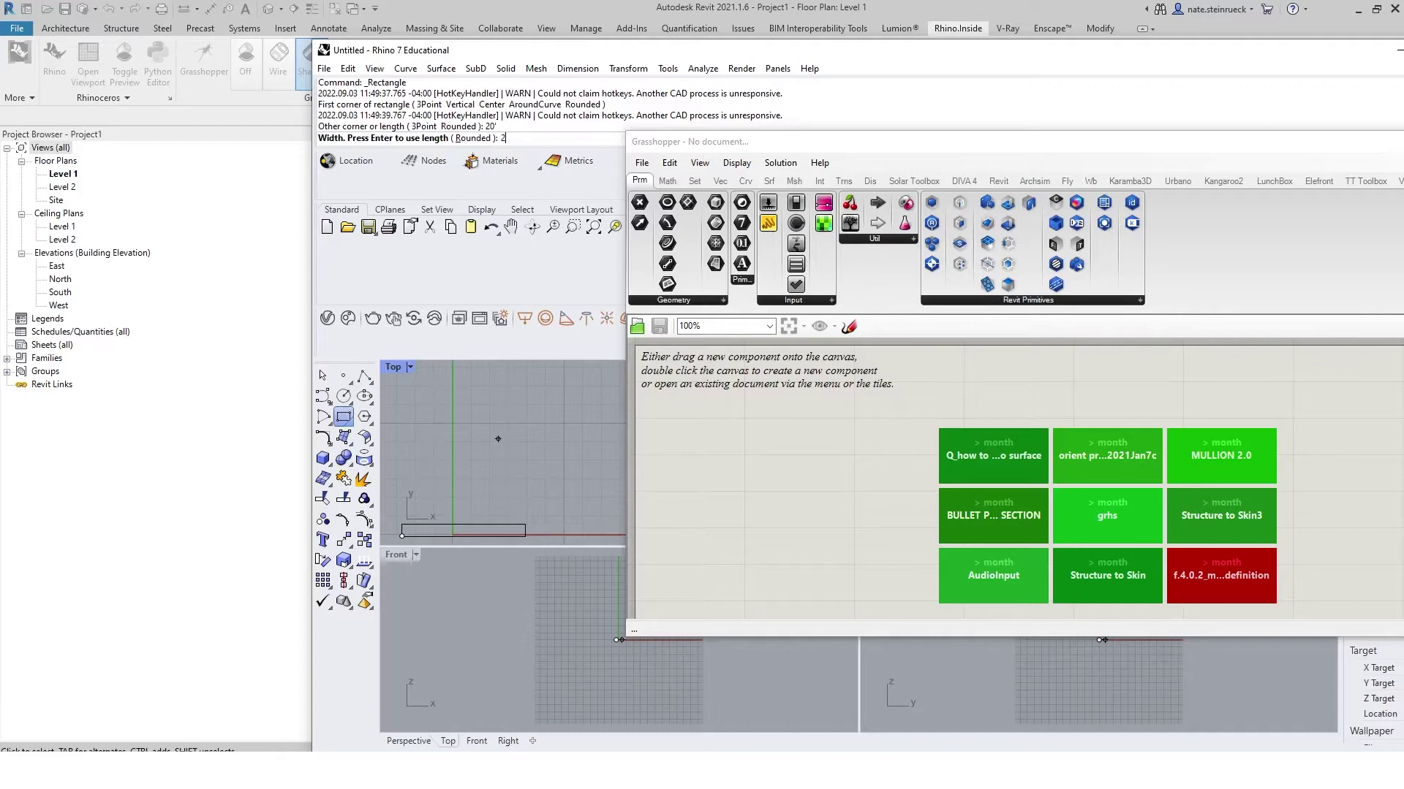
{"action": "key", "text": "Return"}
{"action": "scroll", "coordinate": [541, 504], "scroll_direction": "down", "scroll_amount": 2}
Step: Explode the square into four separate line segments
{"action": "type", "text": "explode"}
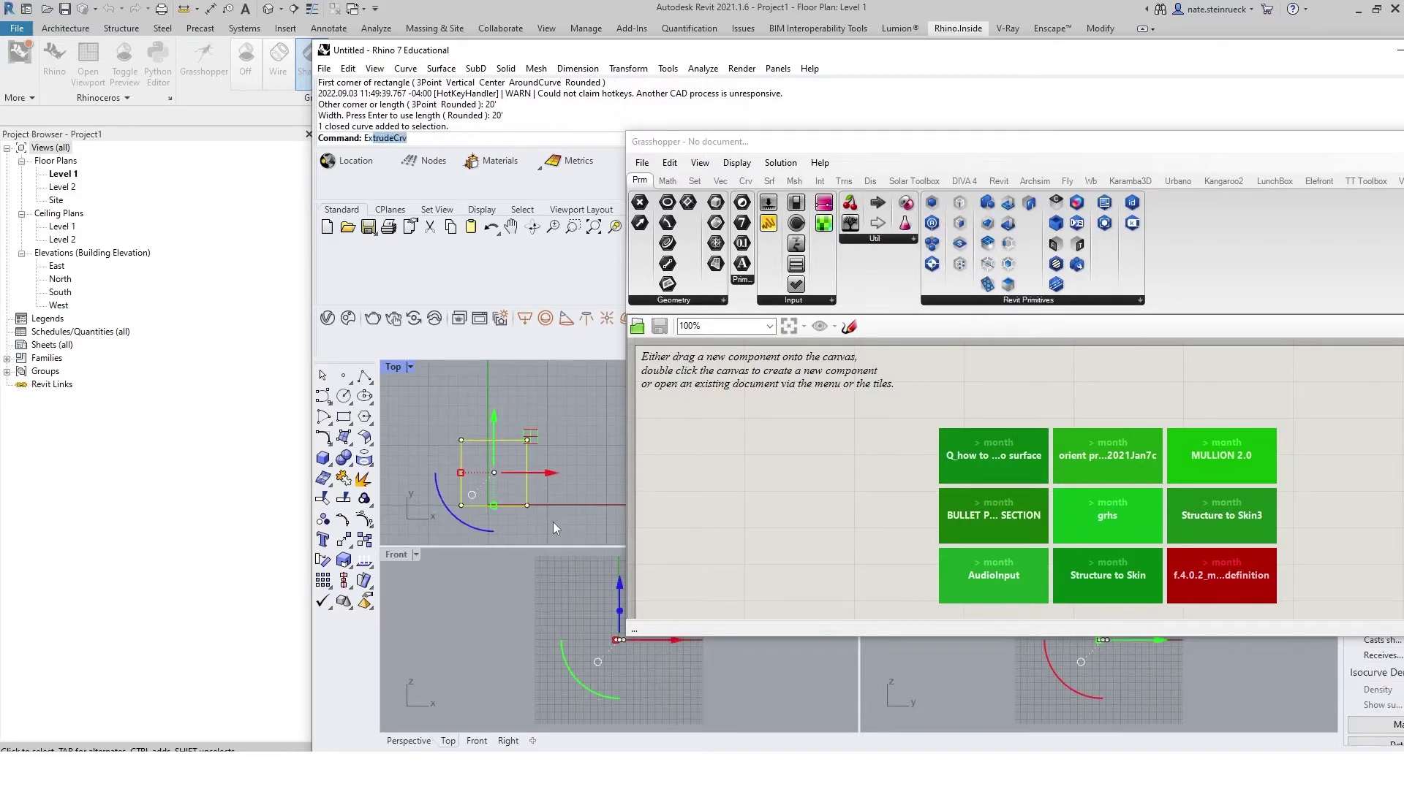
{"action": "key", "text": "Return"}
{"action": "scroll", "coordinate": [579, 449], "scroll_direction": "down", "scroll_amount": 1}
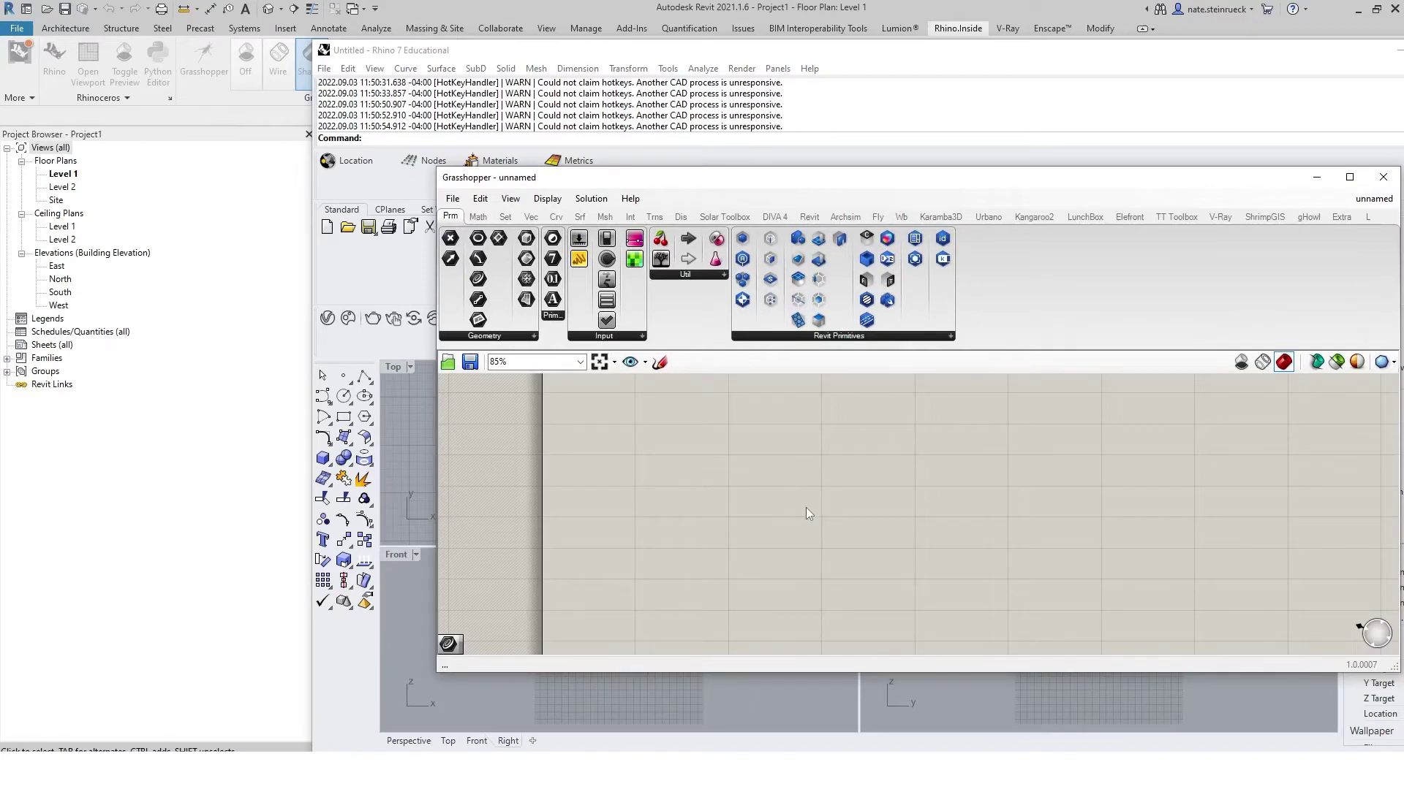
Step: Place an Add Wall (Curve) component from the Revit tab's Wall panel and nudge it into position
{"action": "left_click", "coordinate": [810, 218]}
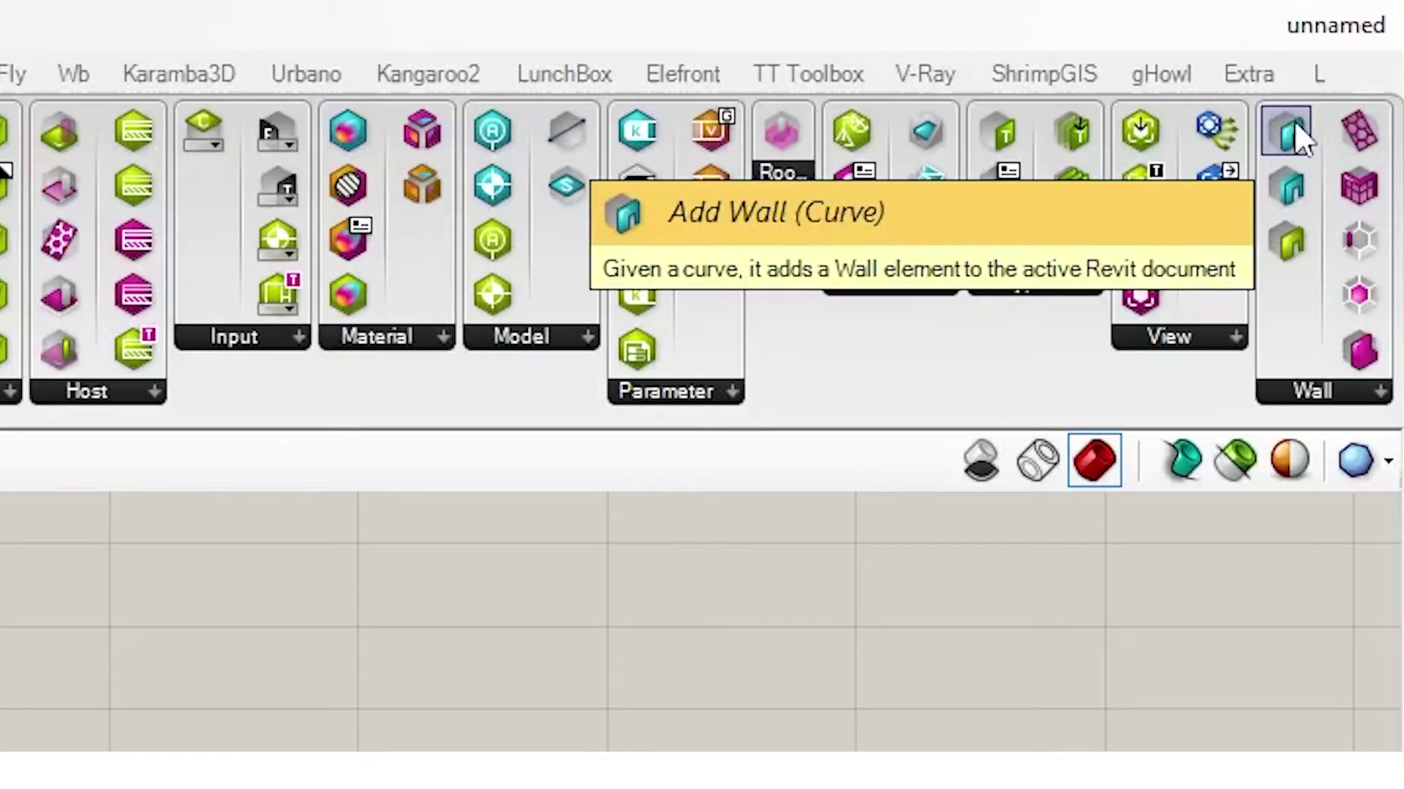
{"action": "left_click_drag", "start_coordinate": [1287, 131], "coordinate": [264, 788]}
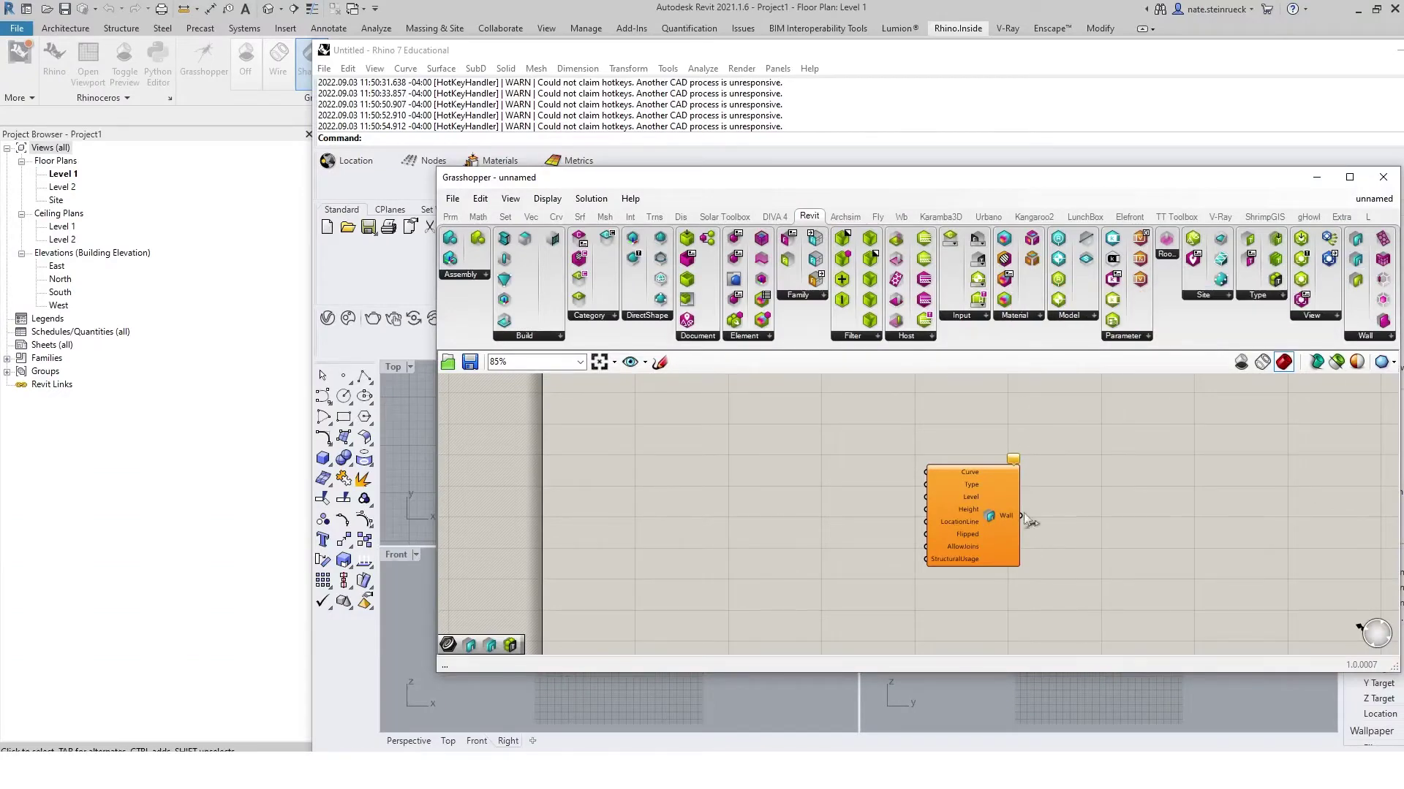
{"action": "left_click_drag", "start_coordinate": [986, 517], "coordinate": [901, 501]}
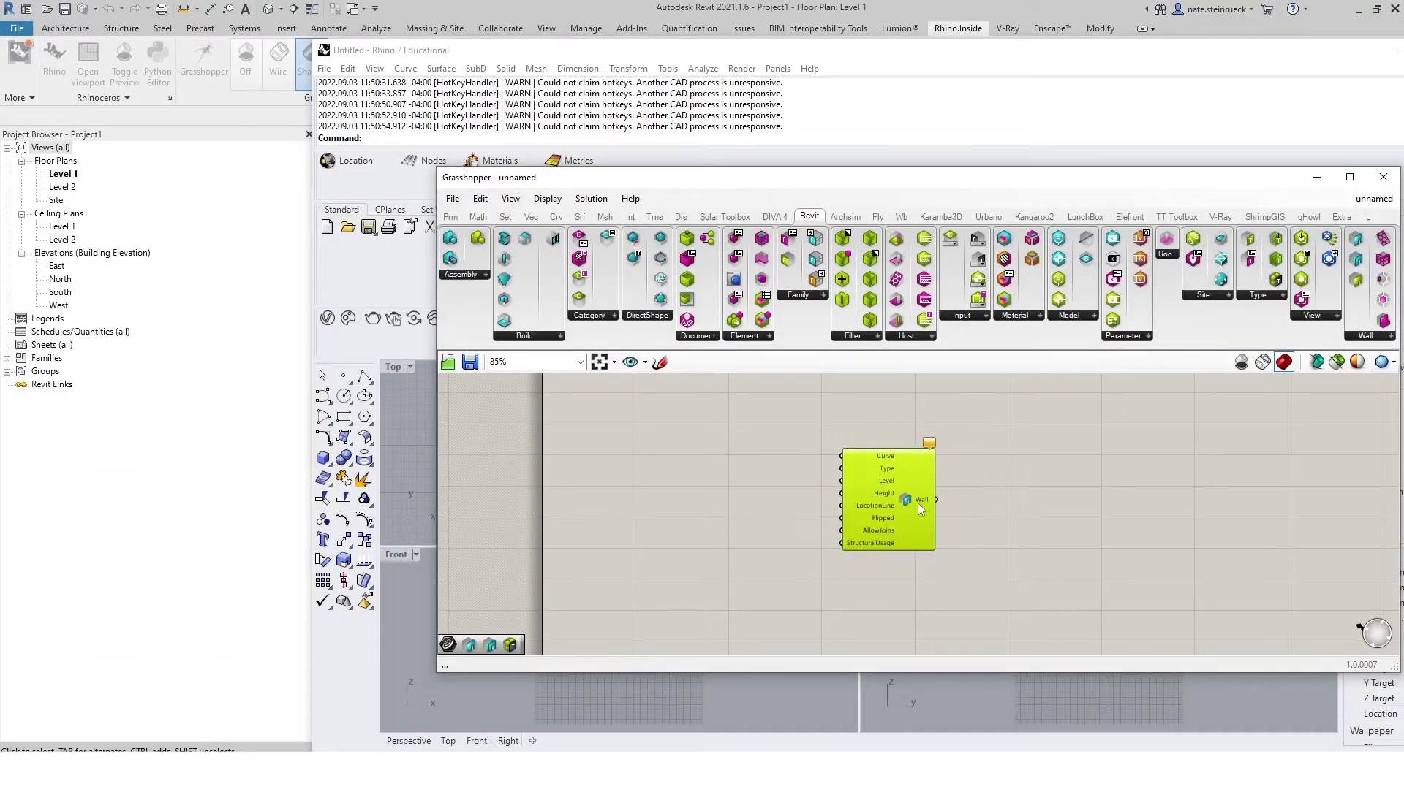
{"action": "mouse_move", "coordinate": [907, 492]}
{"action": "left_click_drag", "start_coordinate": [914, 514], "coordinate": [886, 502]}
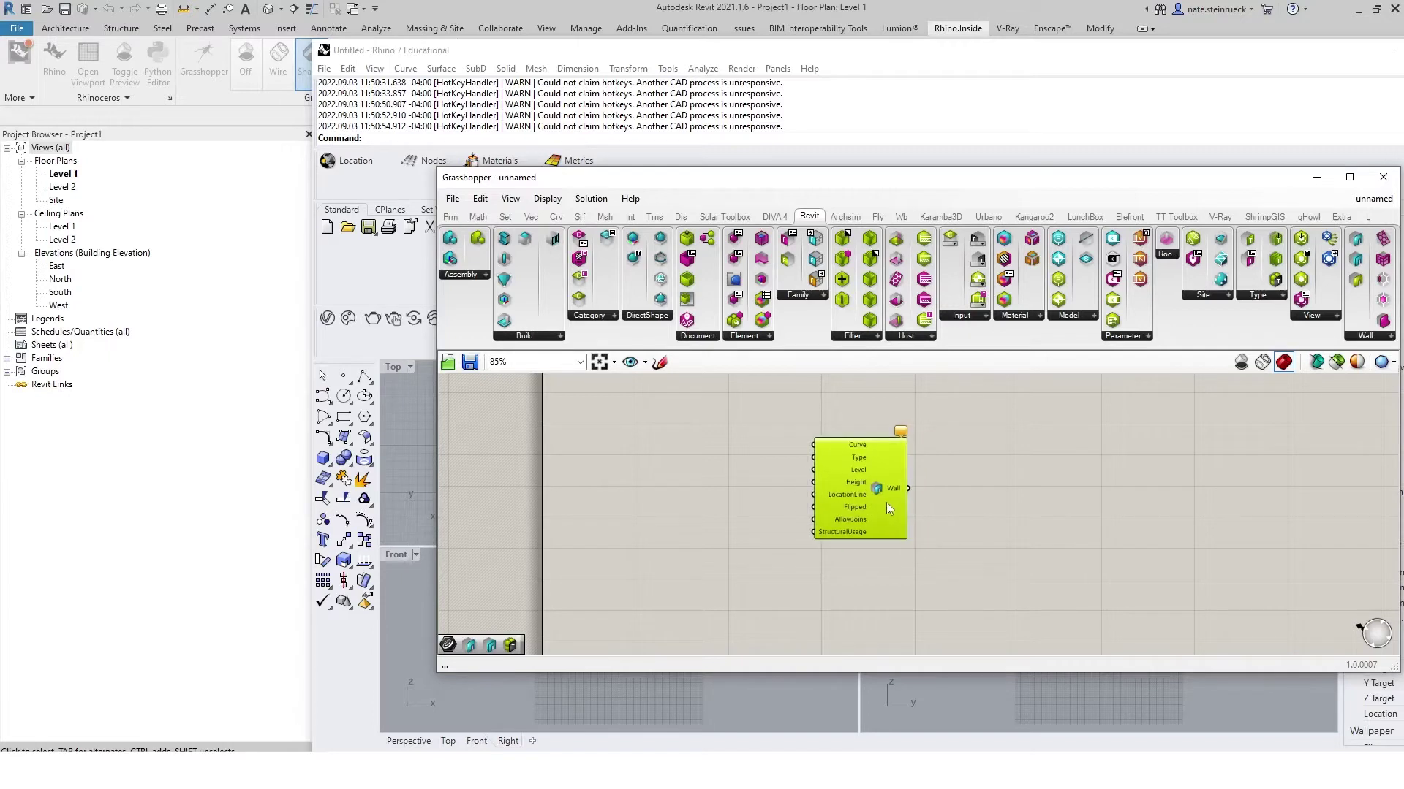
{"action": "mouse_move", "coordinate": [881, 514]}
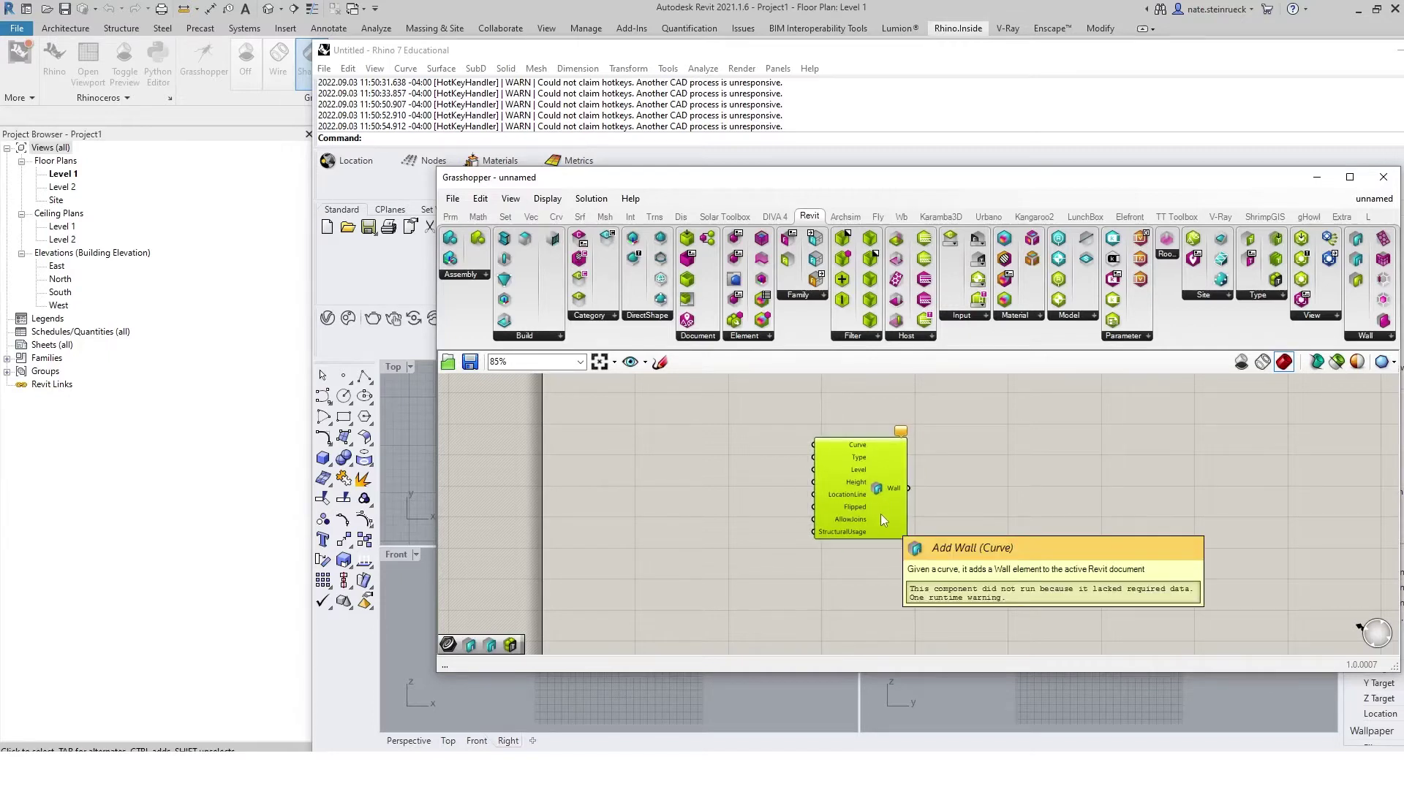
{"action": "left_click_drag", "start_coordinate": [880, 500], "coordinate": [892, 494]}
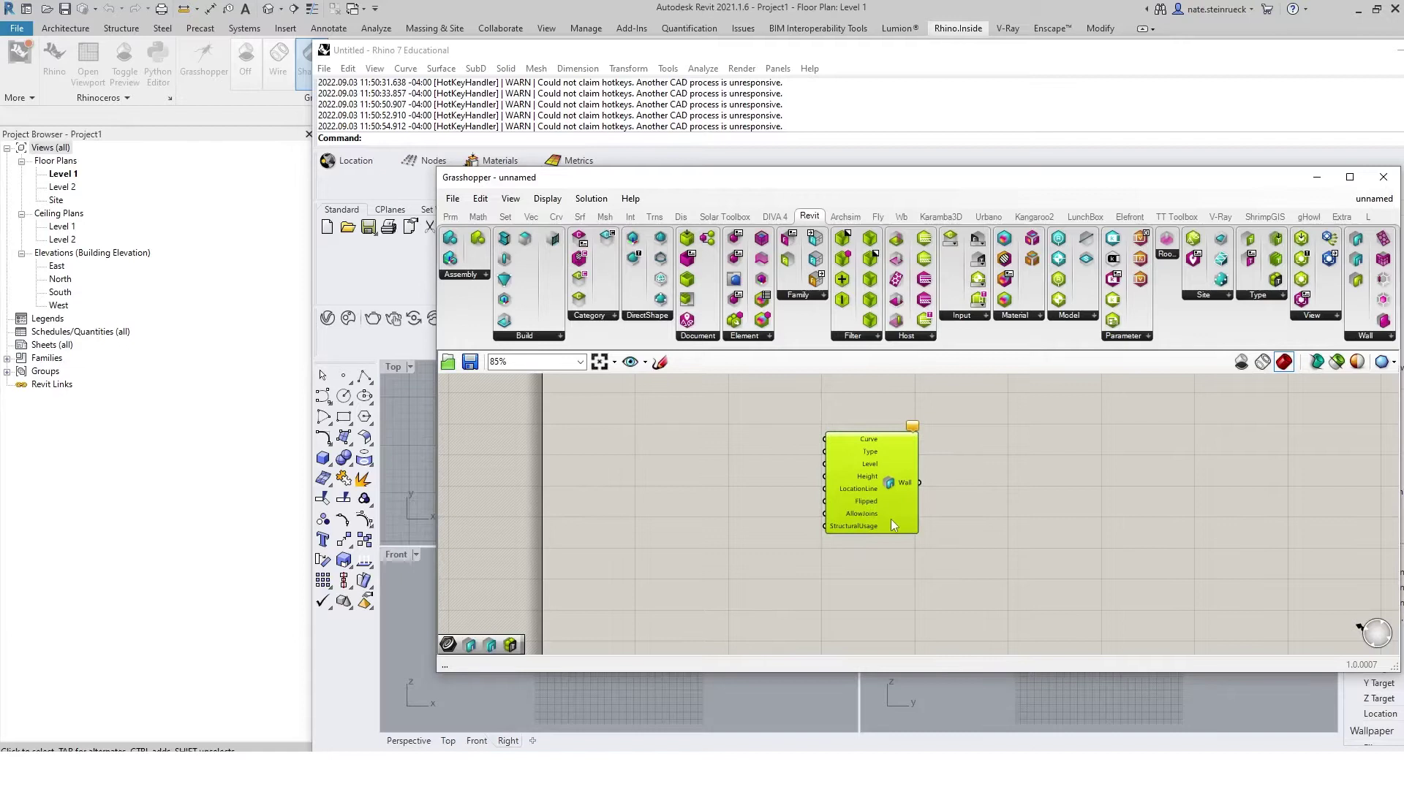
{"action": "mouse_move", "coordinate": [890, 525]}
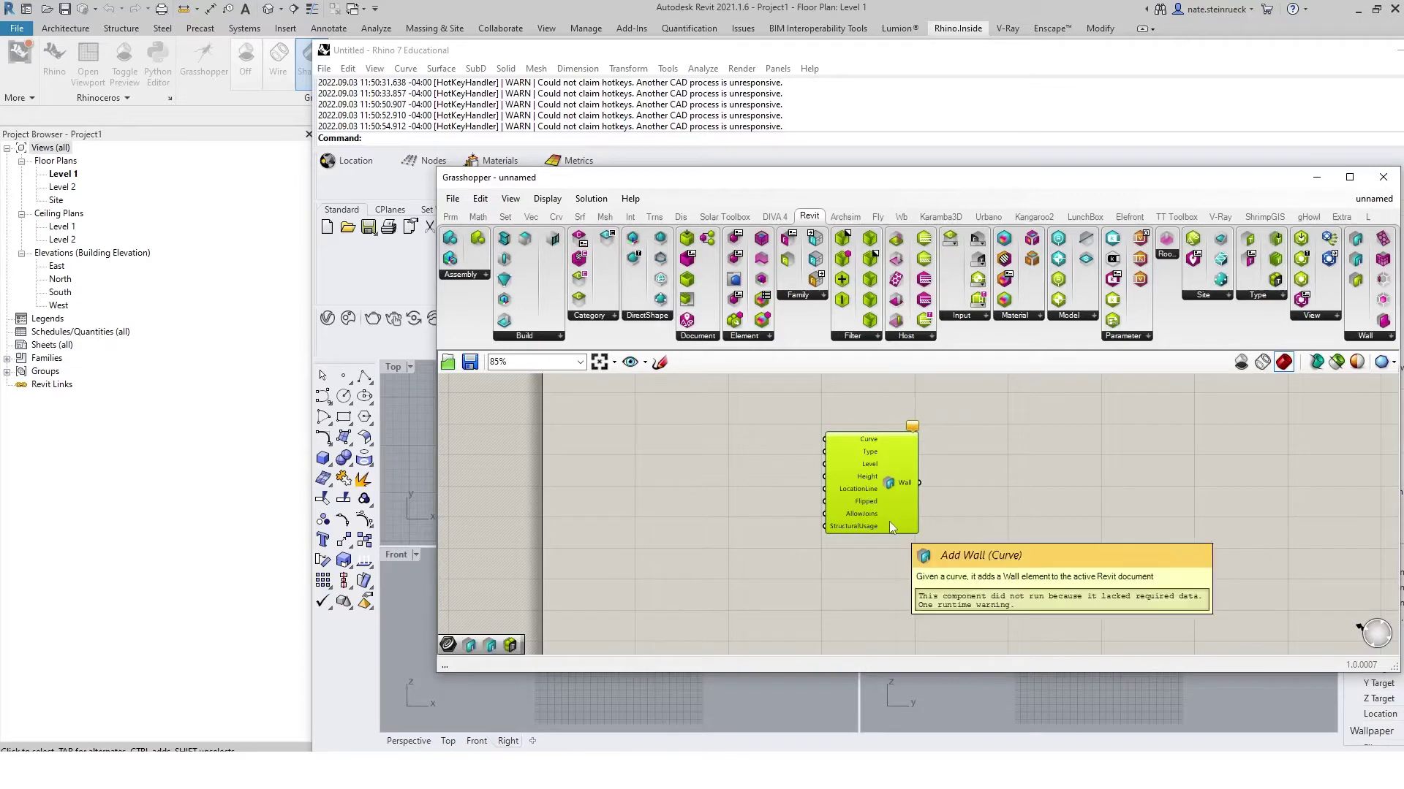
{"action": "left_click", "coordinate": [881, 564]}
{"action": "scroll", "coordinate": [880, 563], "scroll_direction": "up", "scroll_amount": 2}
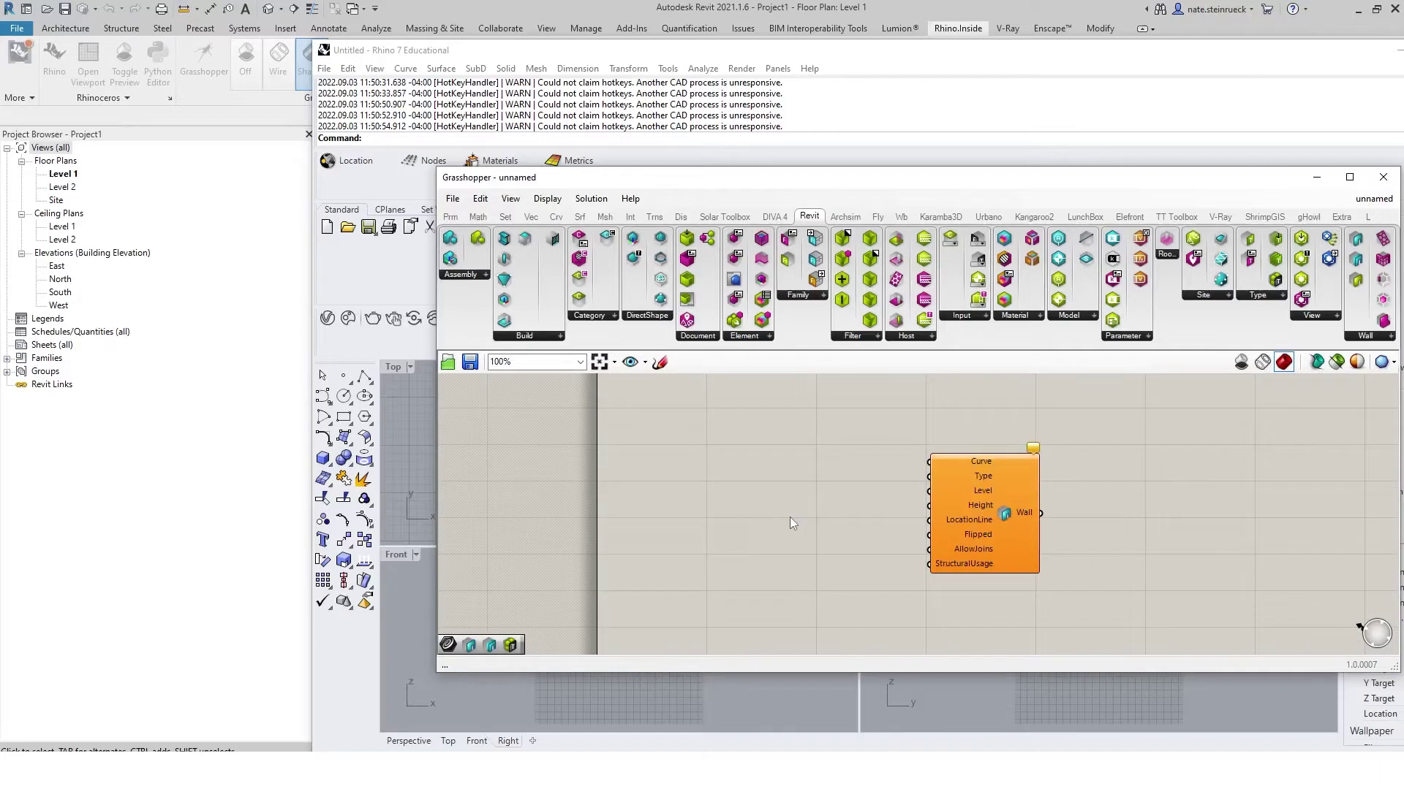
Step: Add a Curve parameter and set it to reference the Rhino square
{"action": "left_click_drag", "start_coordinate": [616, 673], "coordinate": [617, 706]}
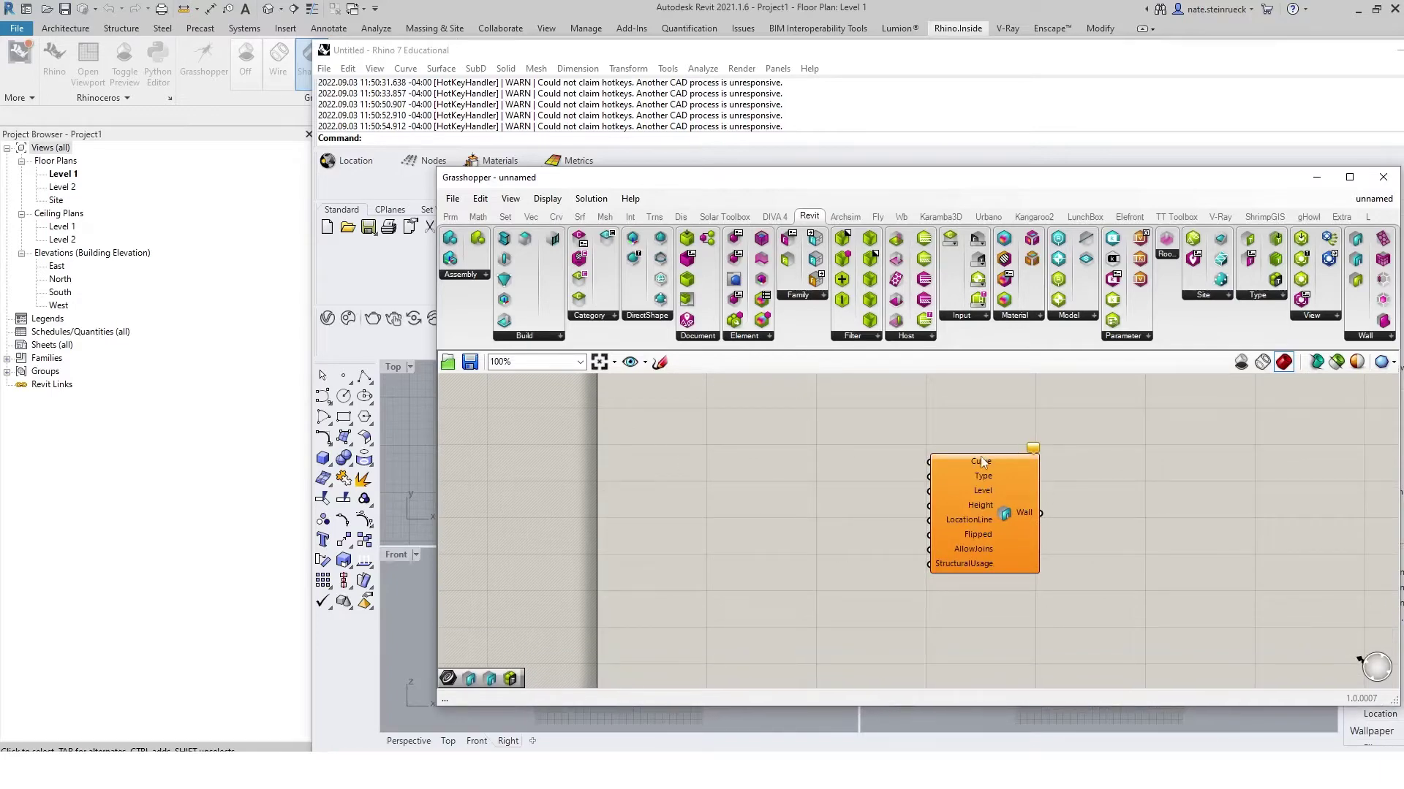
{"action": "mouse_move", "coordinate": [980, 461]}
{"action": "double_click", "coordinate": [717, 476]}
{"action": "type", "text": "curve"}
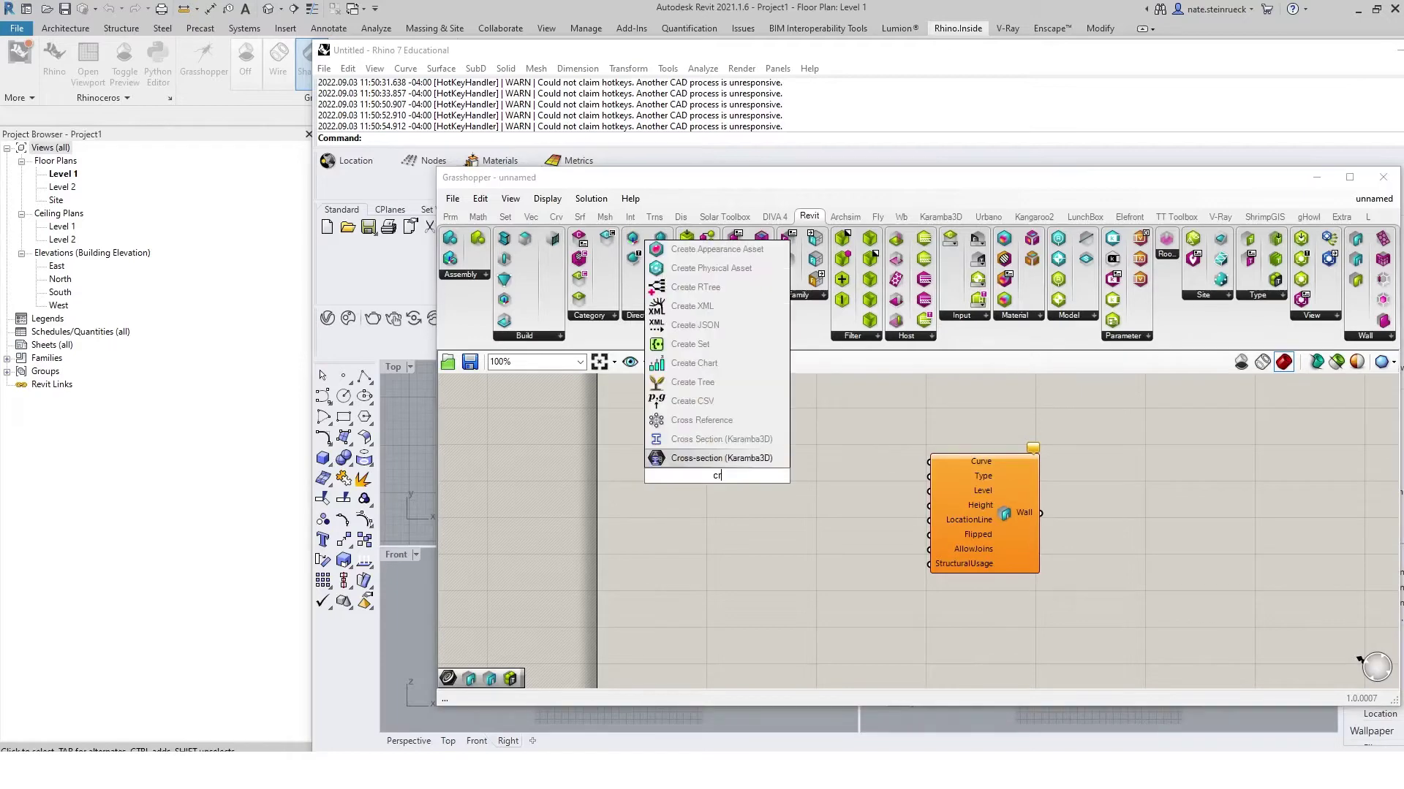
{"action": "key", "text": "Return"}
{"action": "right_click", "coordinate": [717, 476]}
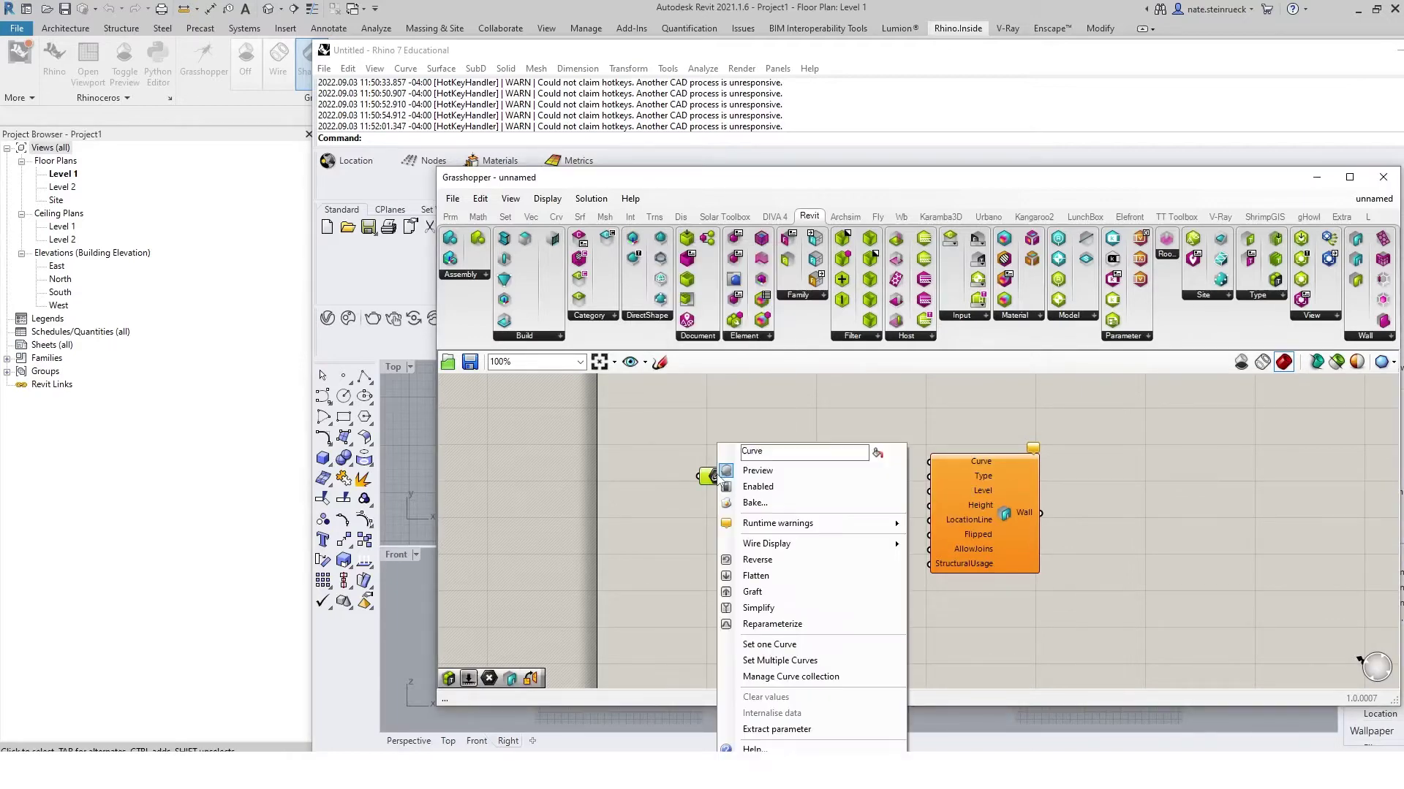
{"action": "left_click", "coordinate": [816, 669]}
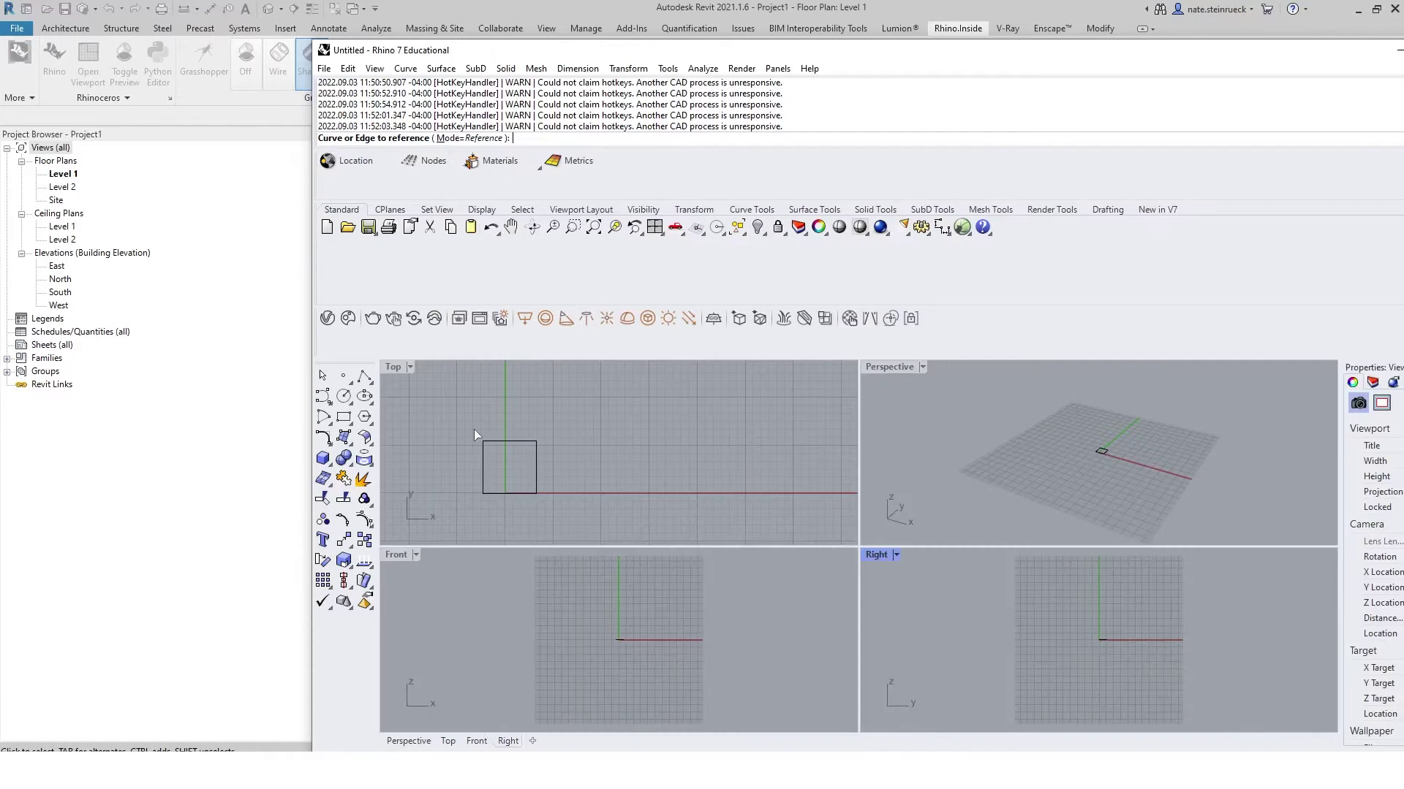
{"action": "left_click", "coordinate": [576, 514]}
{"action": "key", "text": "Return"}
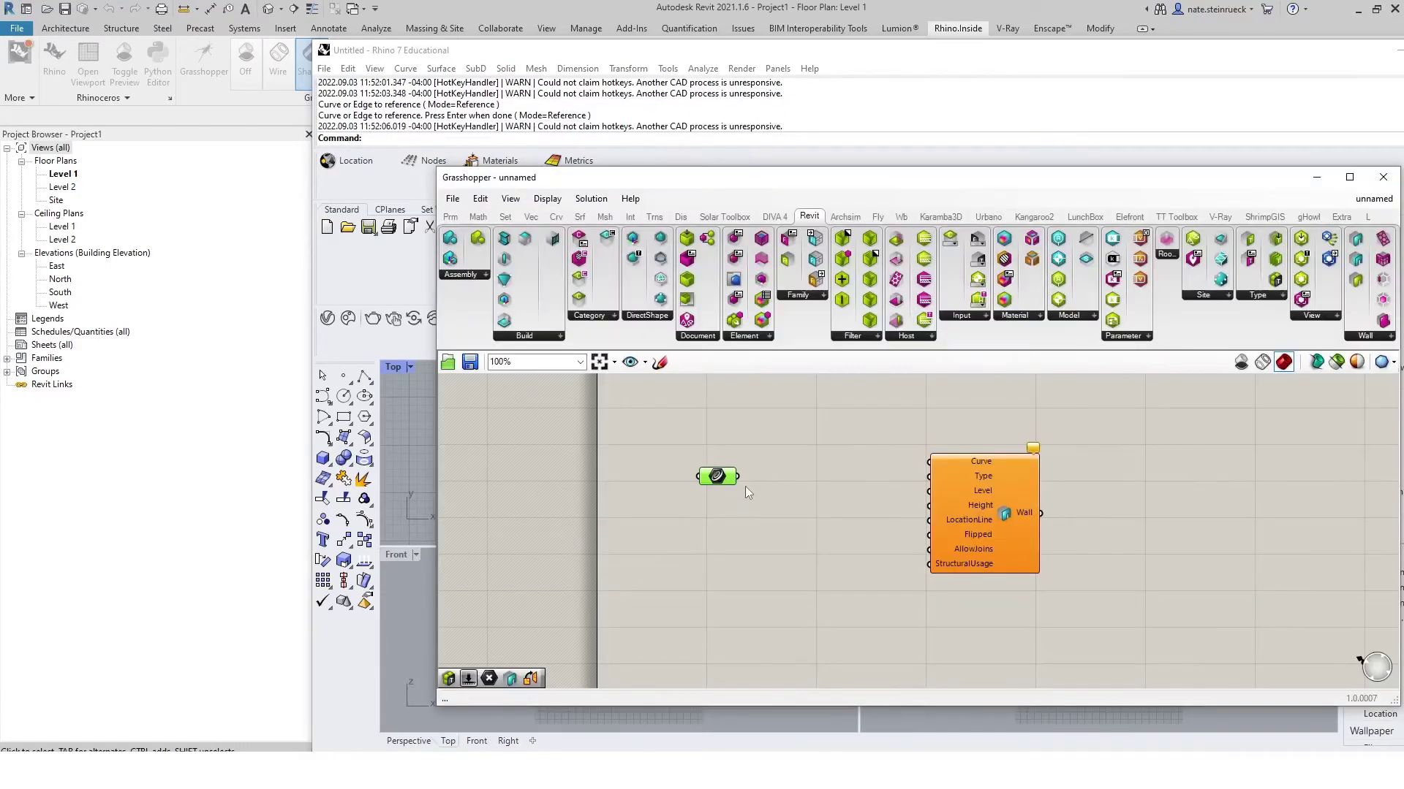
Step: Wire the Curve parameter into Add Wall's Curve input and tidy the layout
{"action": "left_click_drag", "start_coordinate": [737, 476], "coordinate": [929, 461]}
{"action": "left_click_drag", "start_coordinate": [1006, 498], "coordinate": [979, 565]}
{"action": "left_click_drag", "start_coordinate": [719, 478], "coordinate": [747, 482]}
{"action": "left_click", "coordinate": [804, 573]}
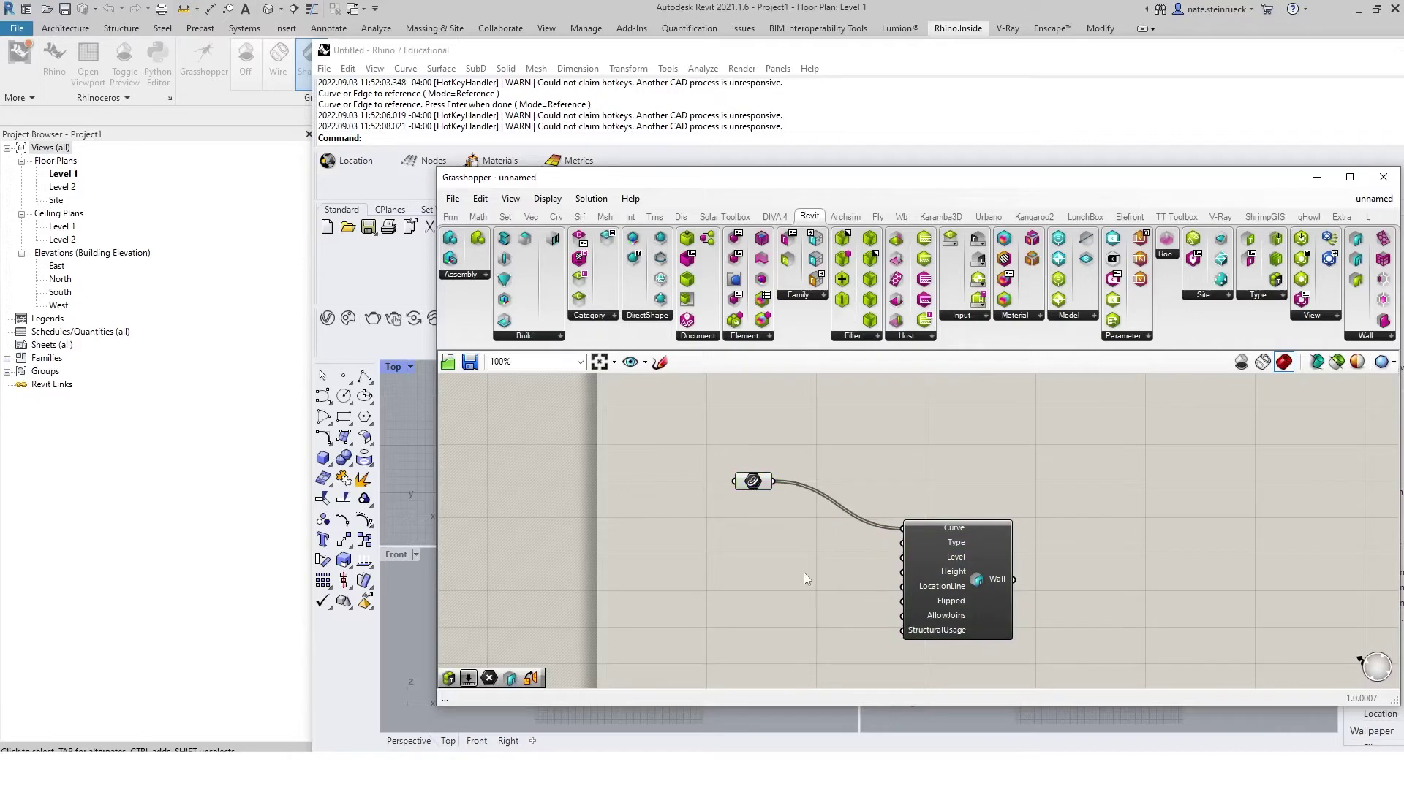
{"action": "scroll", "coordinate": [927, 615], "scroll_direction": "up", "scroll_amount": 3}
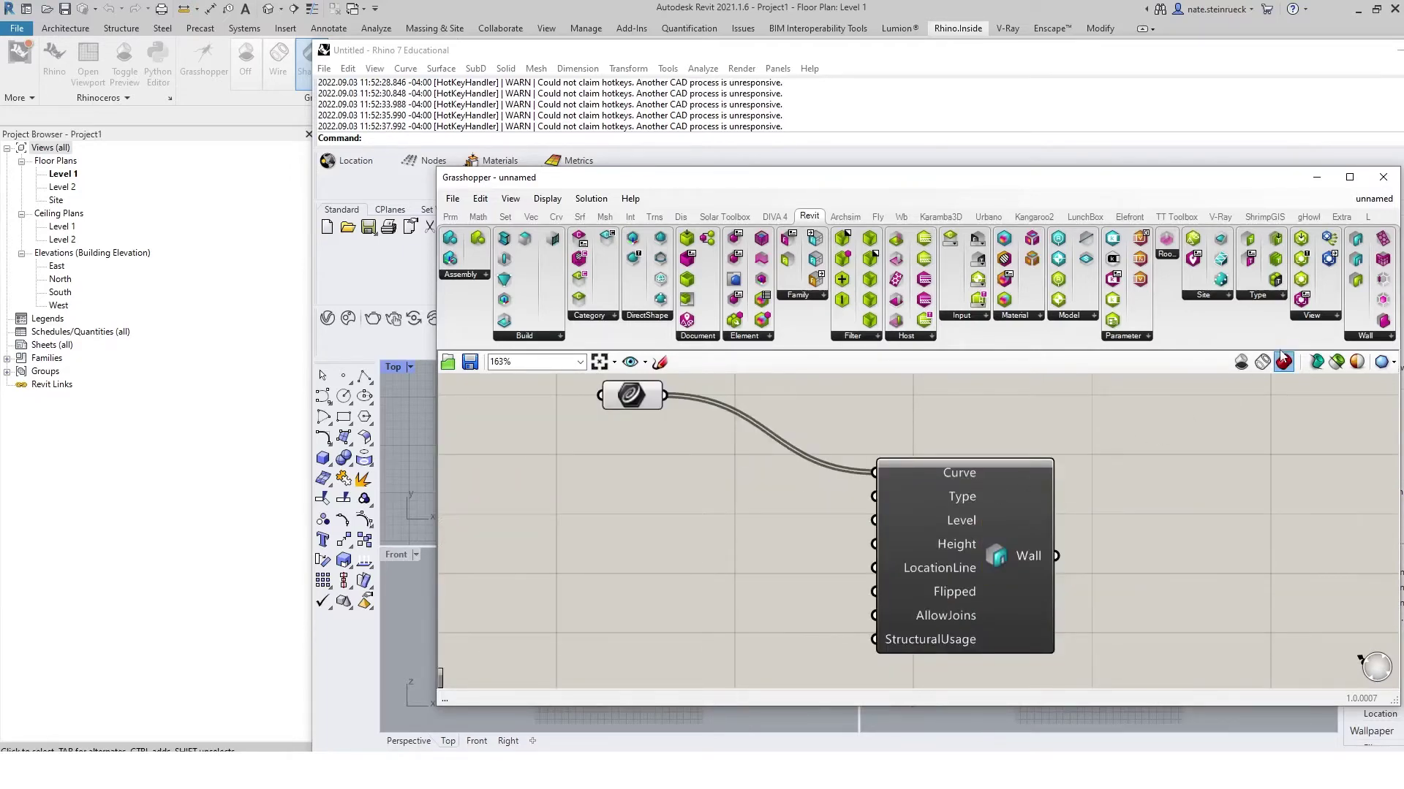
Step: Place a Built-In Categories value list from the Revit Input components onto the canvas
{"action": "left_click", "coordinate": [1267, 300]}
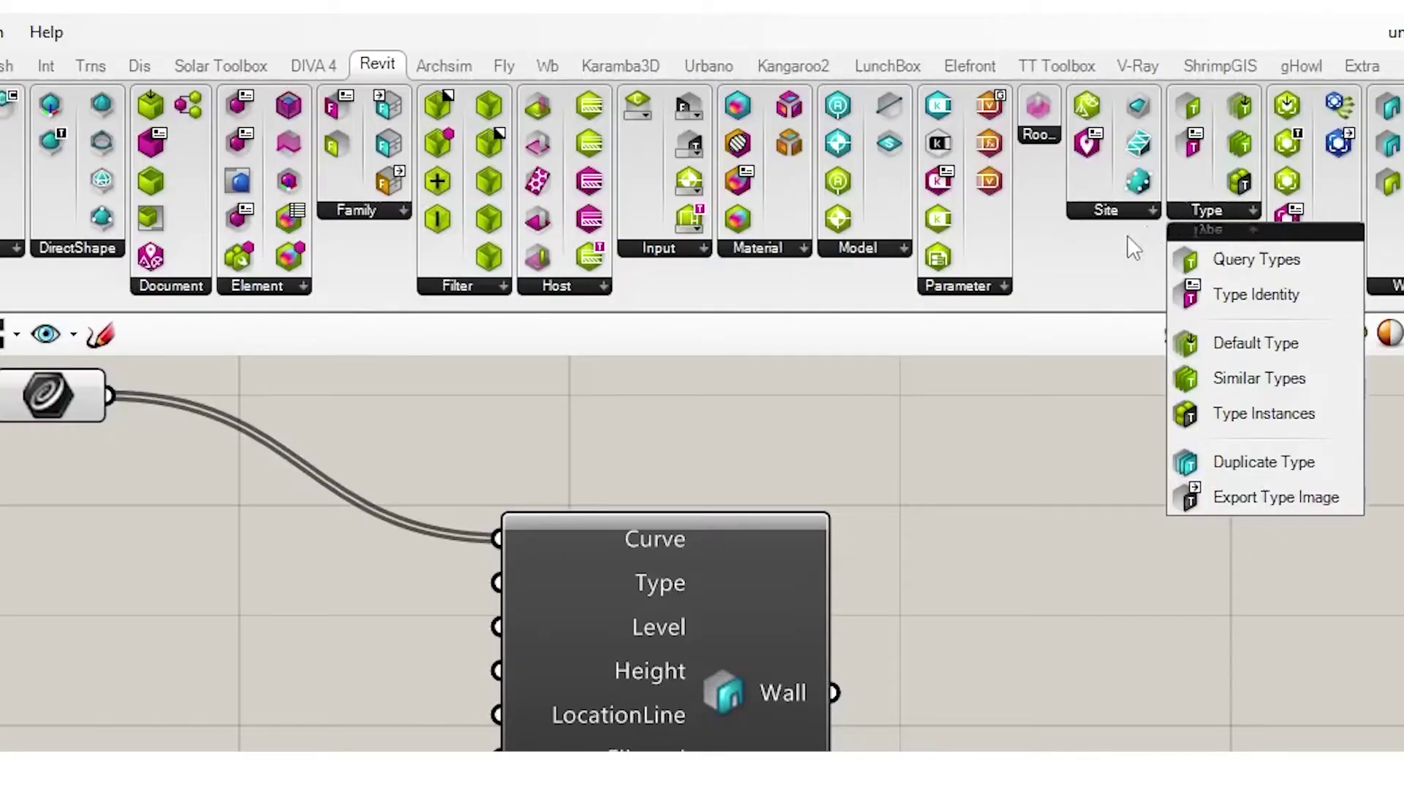
{"action": "left_click", "coordinate": [675, 244]}
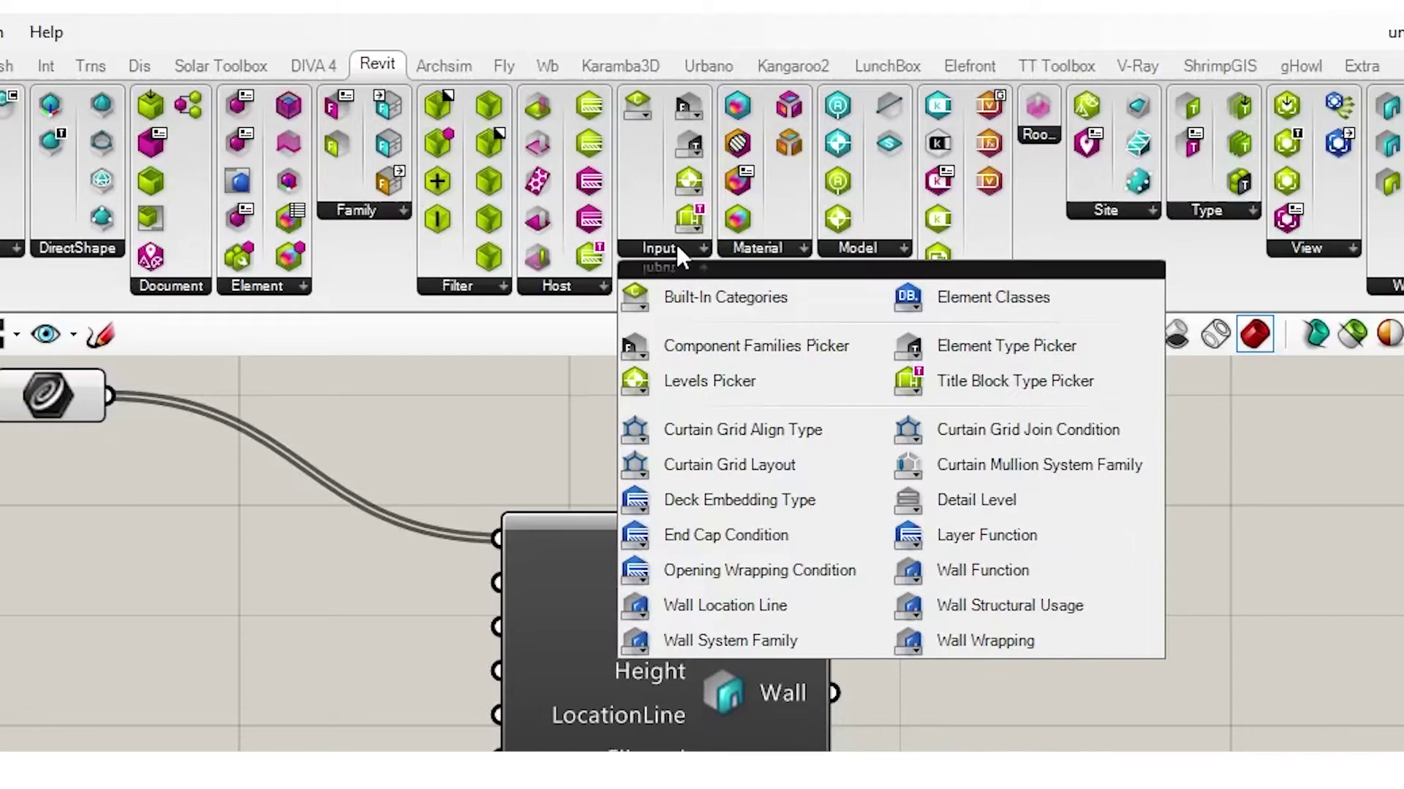
{"action": "left_click", "coordinate": [795, 299]}
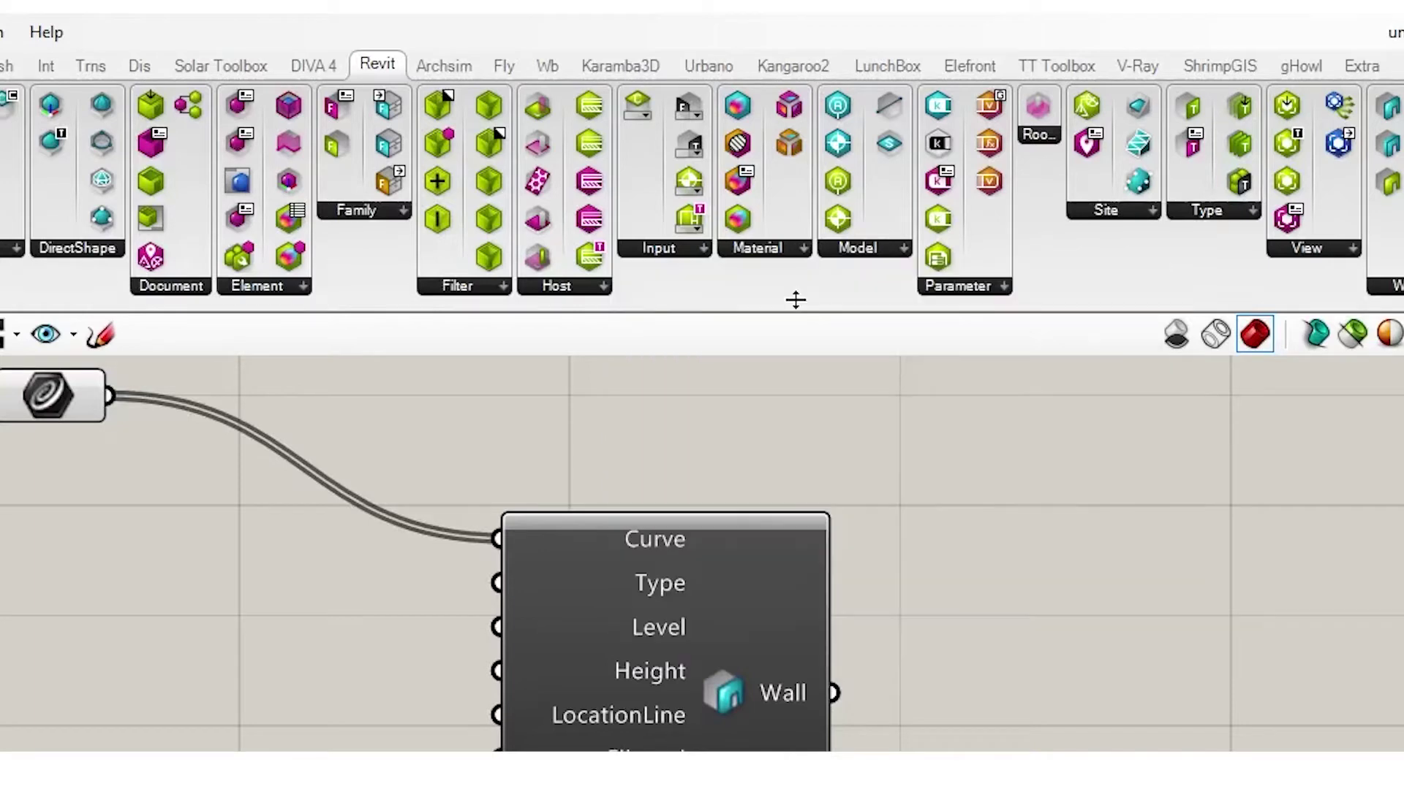
{"action": "scroll", "coordinate": [1023, 537], "scroll_direction": "down", "scroll_amount": 2}
{"action": "left_click", "coordinate": [217, 604]}
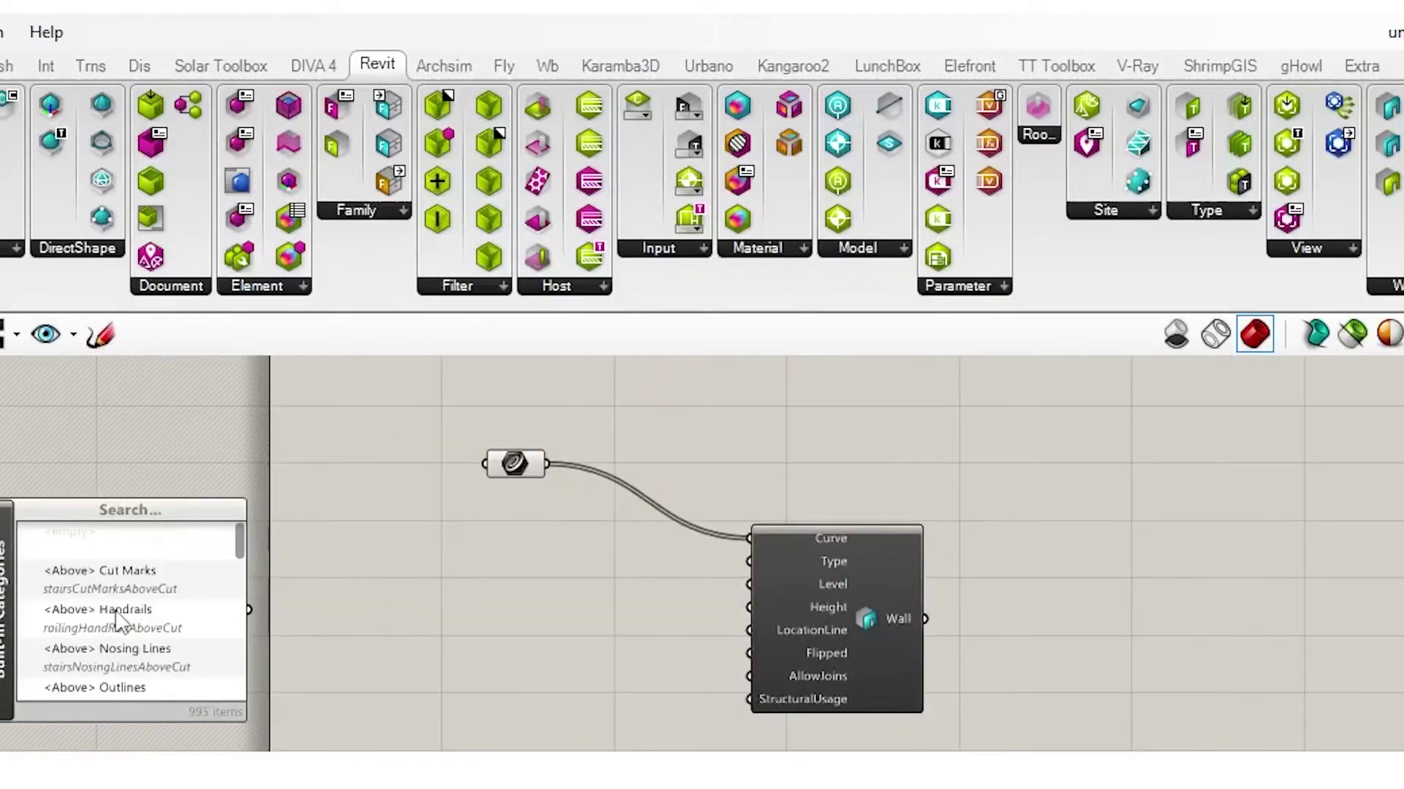
{"action": "scroll", "coordinate": [117, 690], "scroll_direction": "up", "scroll_amount": 2}
{"action": "scroll", "coordinate": [117, 694], "scroll_direction": "down", "scroll_amount": 3}
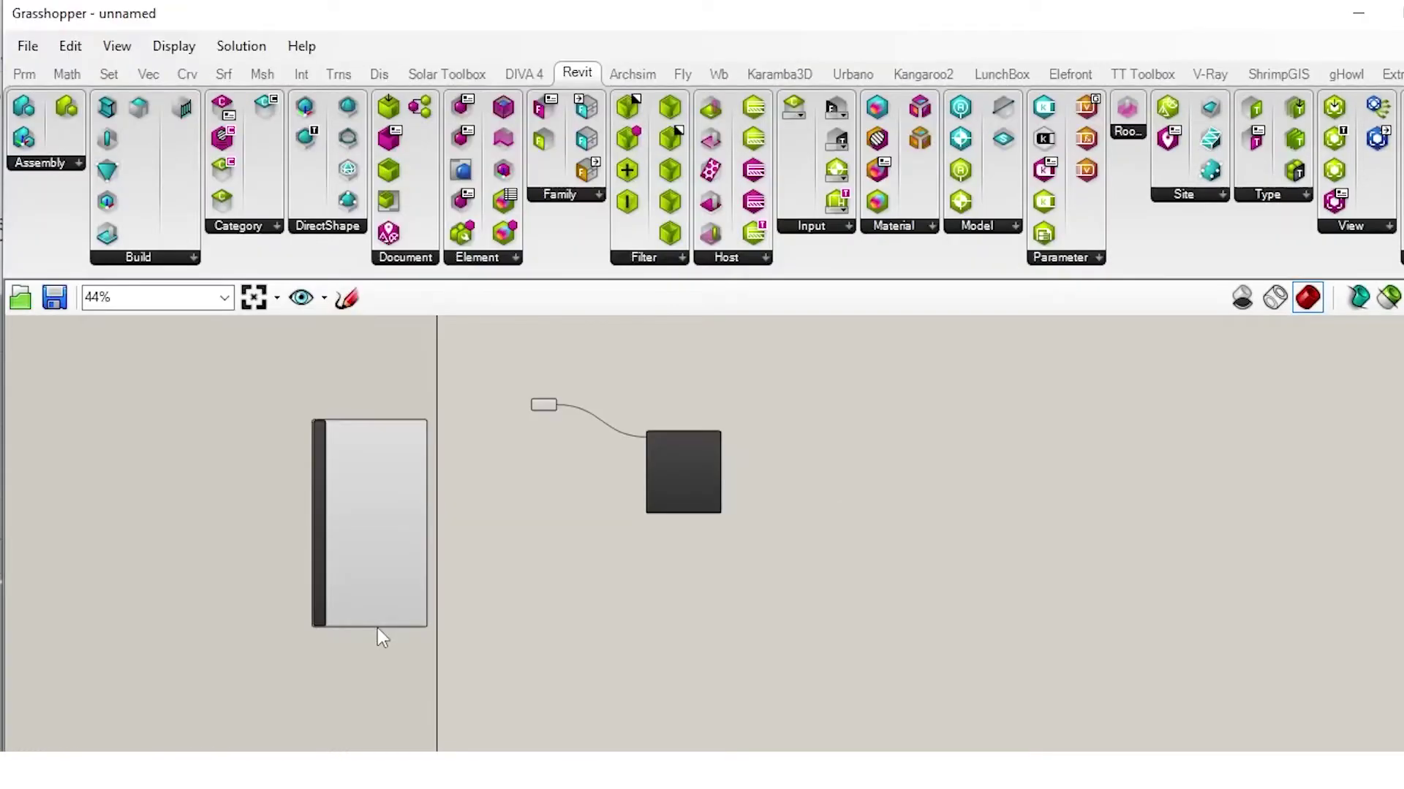
{"action": "scroll", "coordinate": [378, 631], "scroll_direction": "up", "scroll_amount": 4}
Step: Scroll the Built-In Categories list and check Walls
{"action": "left_click_drag", "start_coordinate": [509, 407], "coordinate": [513, 740]}
{"action": "right_click_drag", "start_coordinate": [514, 740], "coordinate": [503, 454]}
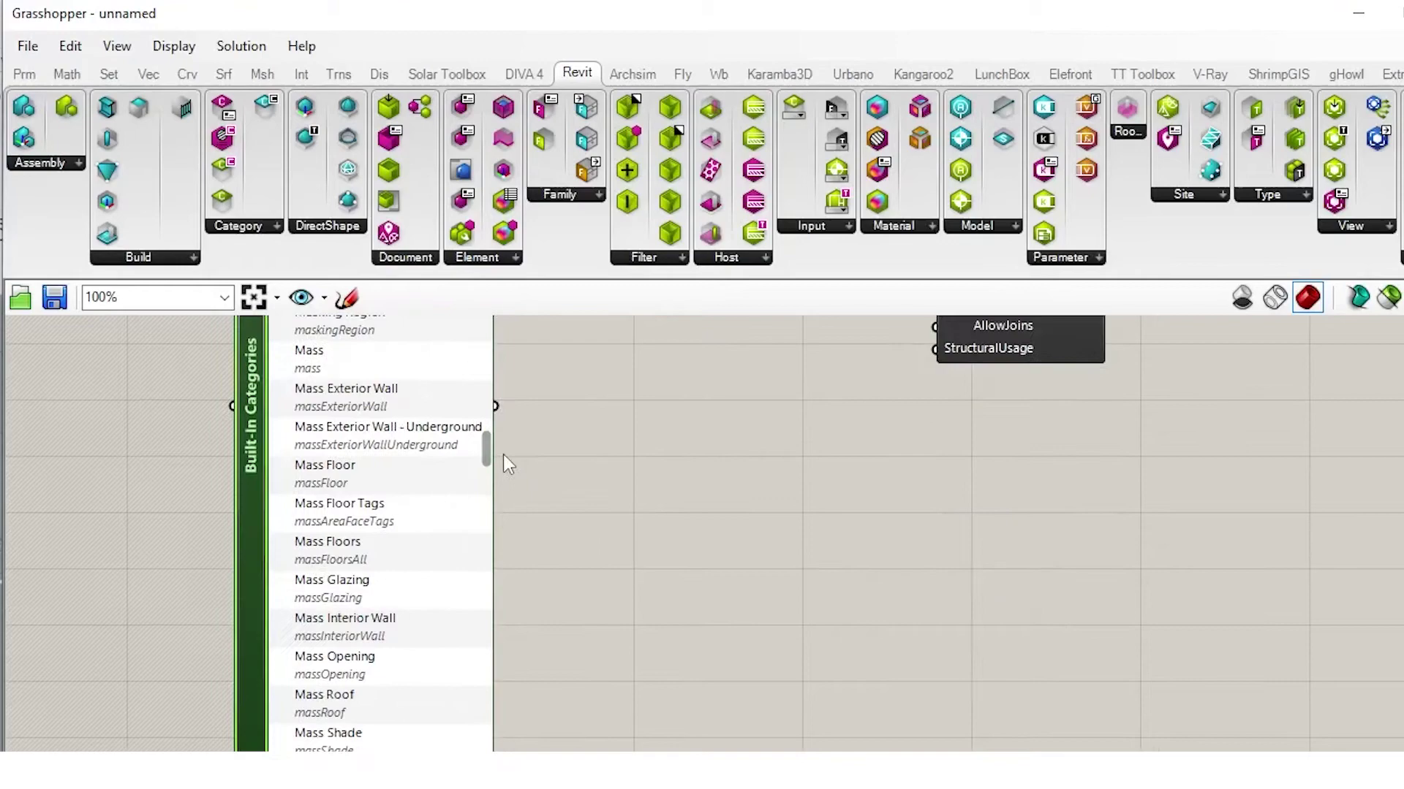
{"action": "left_click_drag", "start_coordinate": [485, 446], "coordinate": [487, 740]}
{"action": "left_click", "coordinate": [344, 380]}
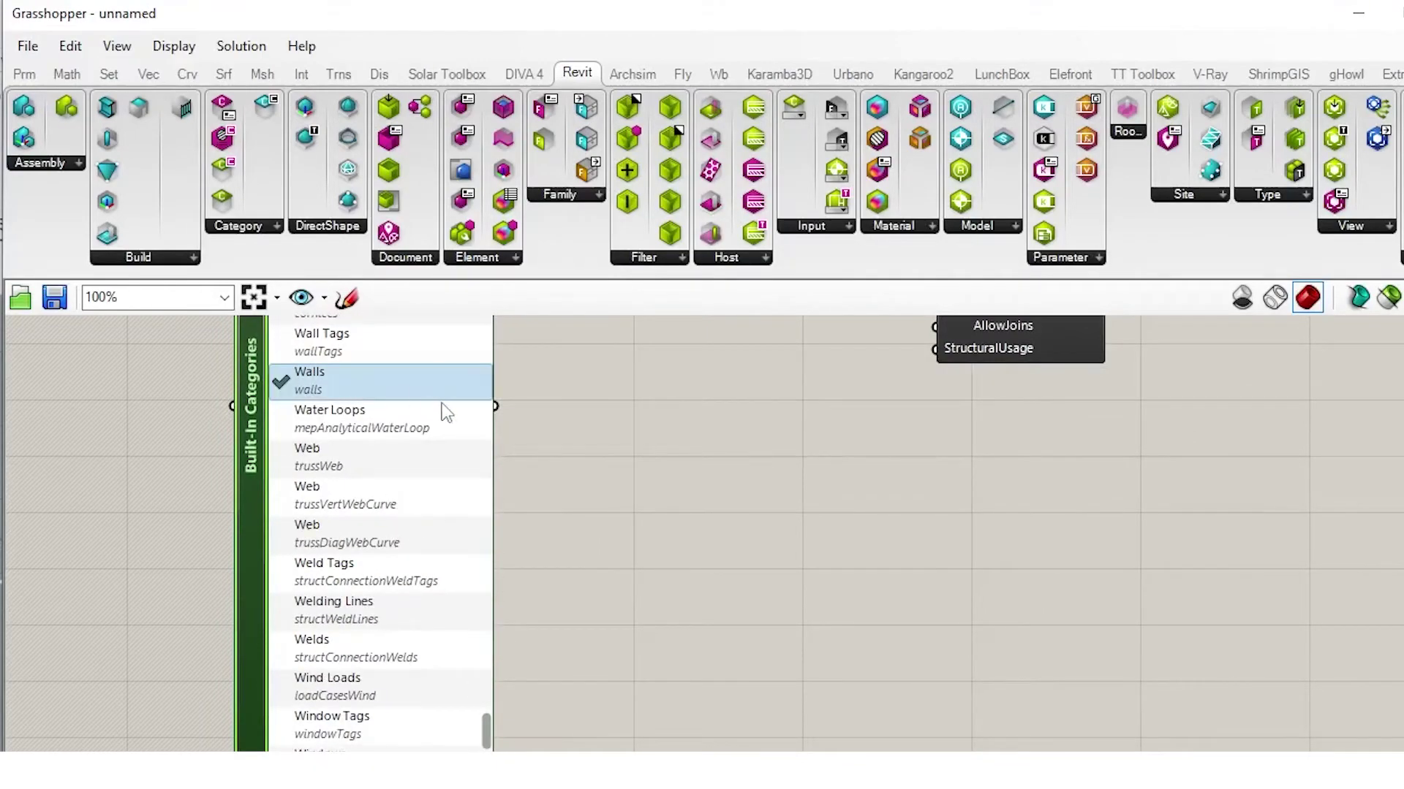
{"action": "scroll", "coordinate": [686, 654], "scroll_direction": "down", "scroll_amount": 1}
{"action": "scroll", "coordinate": [646, 532], "scroll_direction": "down", "scroll_amount": 2}
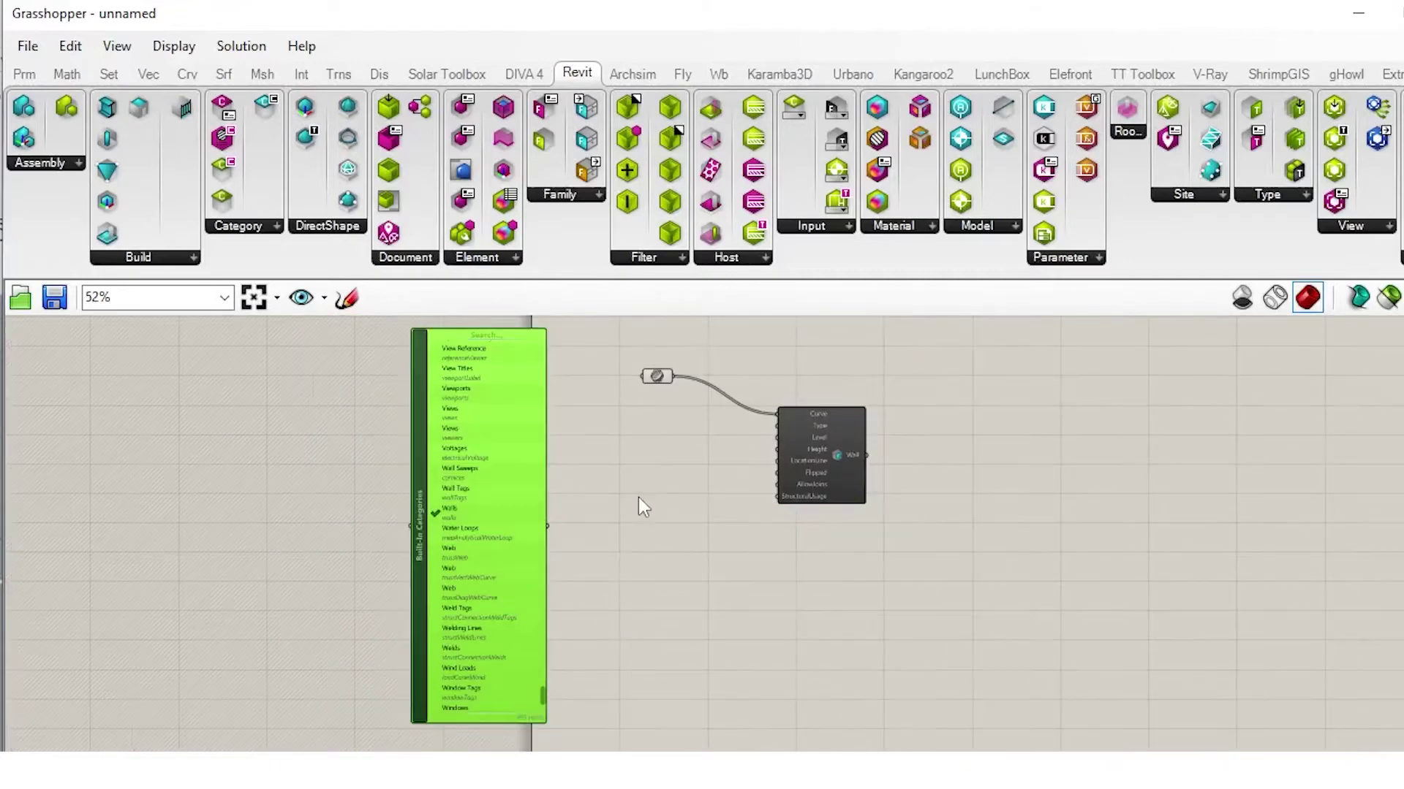
{"action": "scroll", "coordinate": [638, 497], "scroll_direction": "up", "scroll_amount": 2}
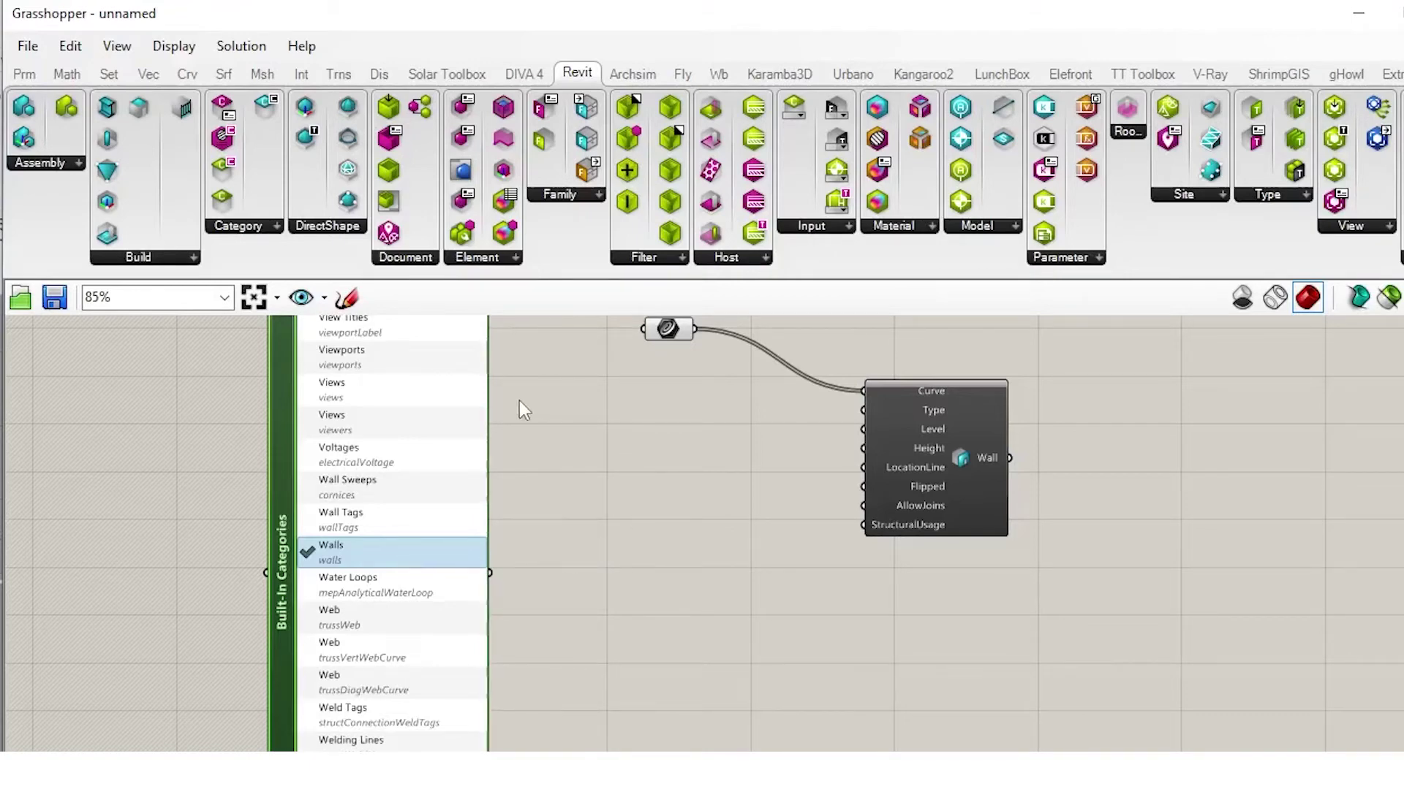
{"action": "scroll", "coordinate": [562, 552], "scroll_direction": "up", "scroll_amount": 2}
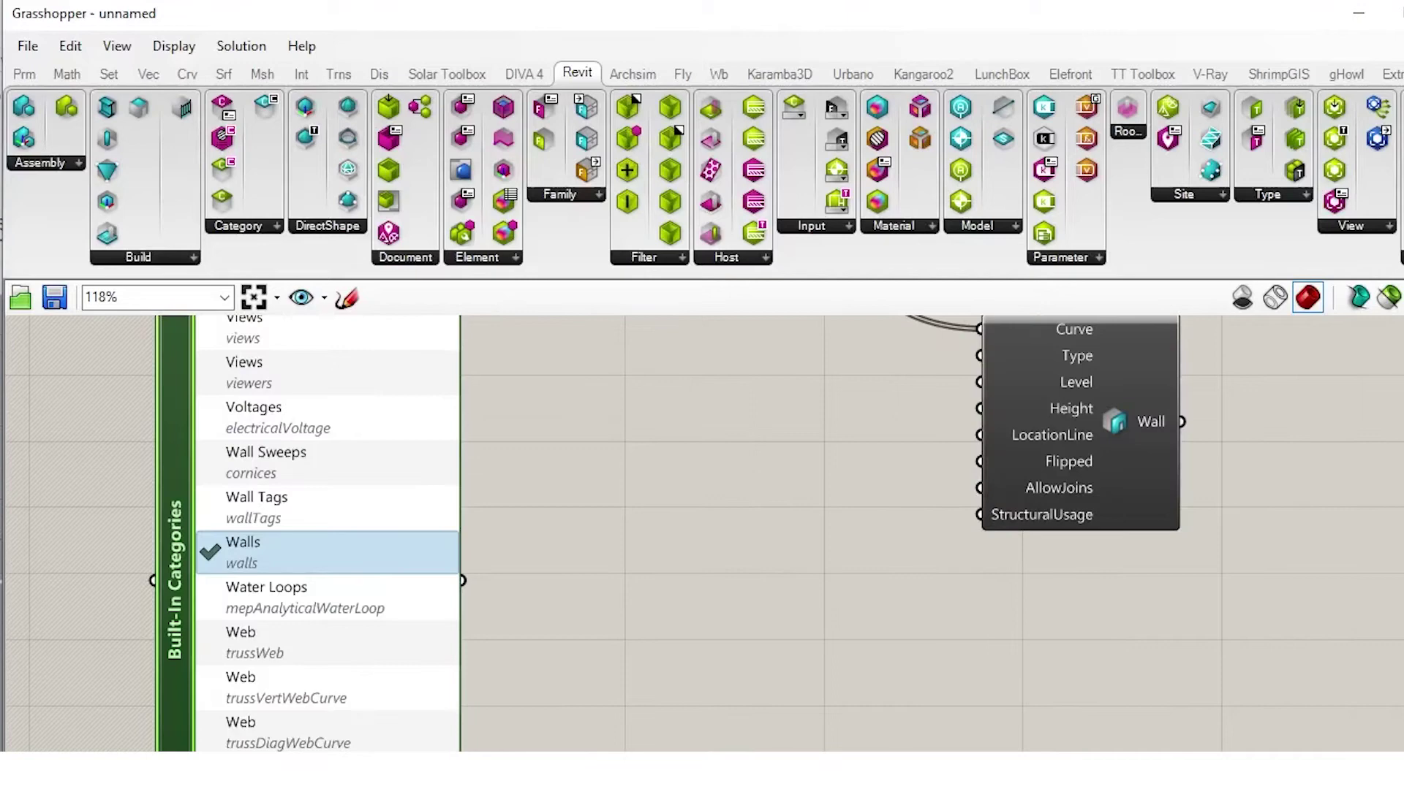
{"action": "double_click", "coordinate": [636, 541]}
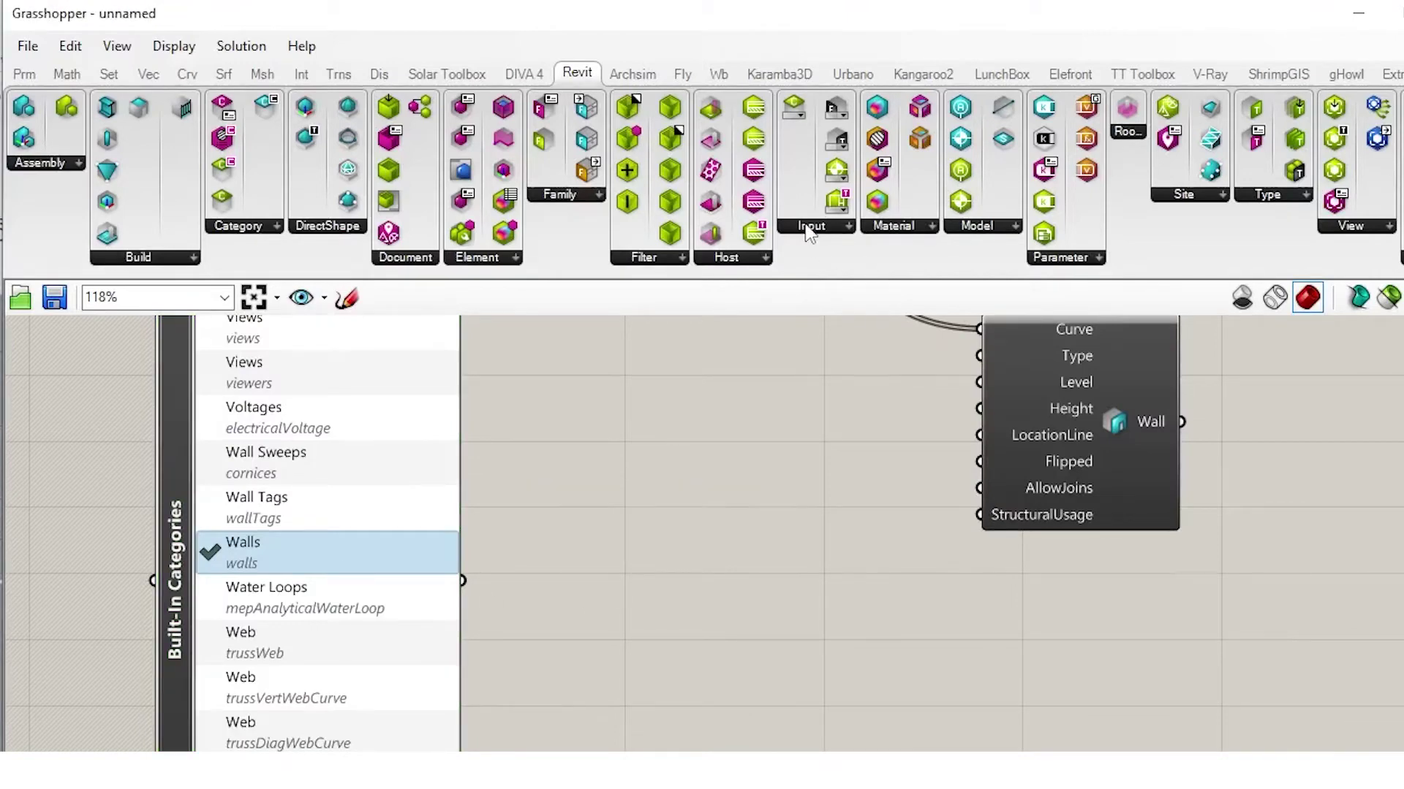
Step: Add an Element Type Picker fed by the Walls category, keeping Exterior - Brick and CMU on MTL. Stud
{"action": "left_click", "coordinate": [811, 226]}
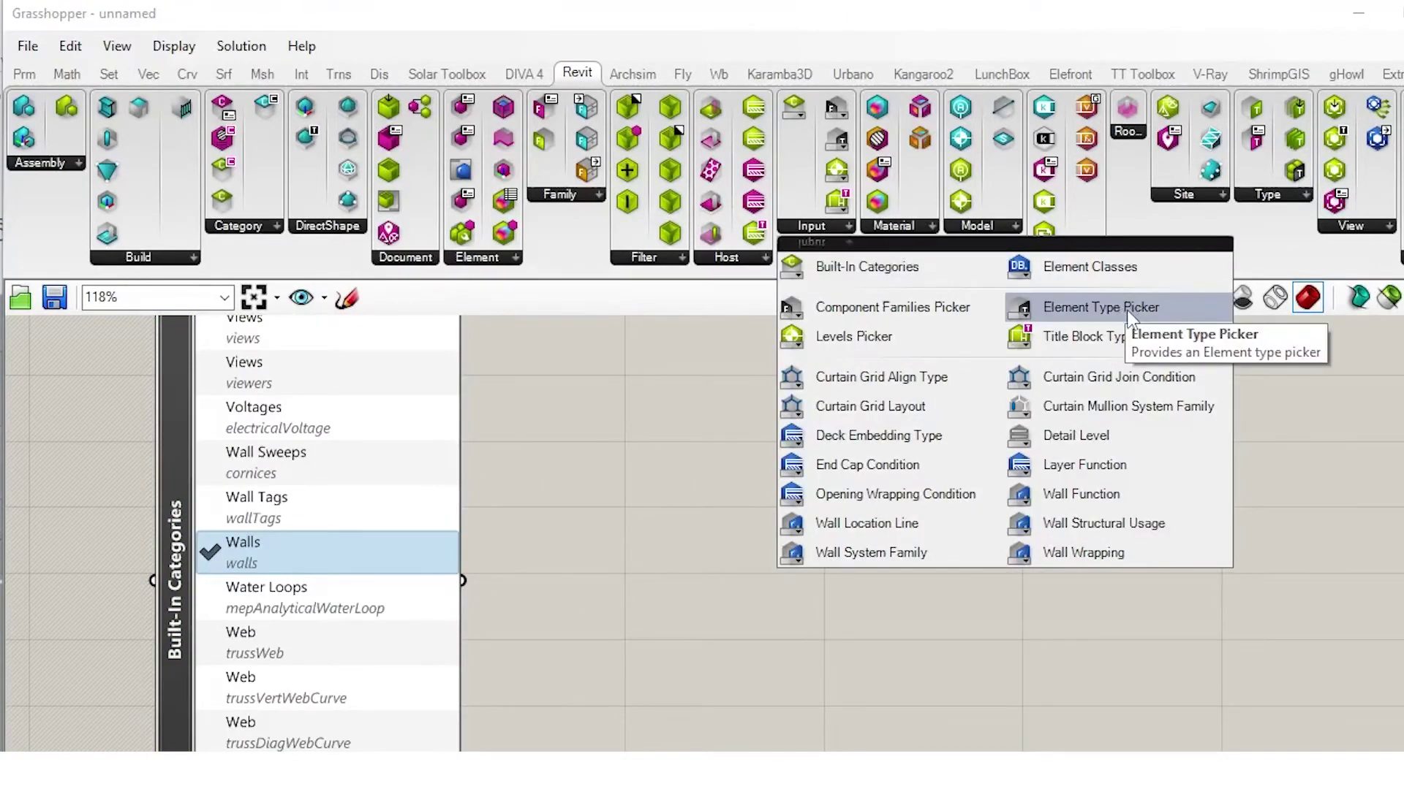
{"action": "left_click_drag", "start_coordinate": [1129, 310], "coordinate": [669, 542]}
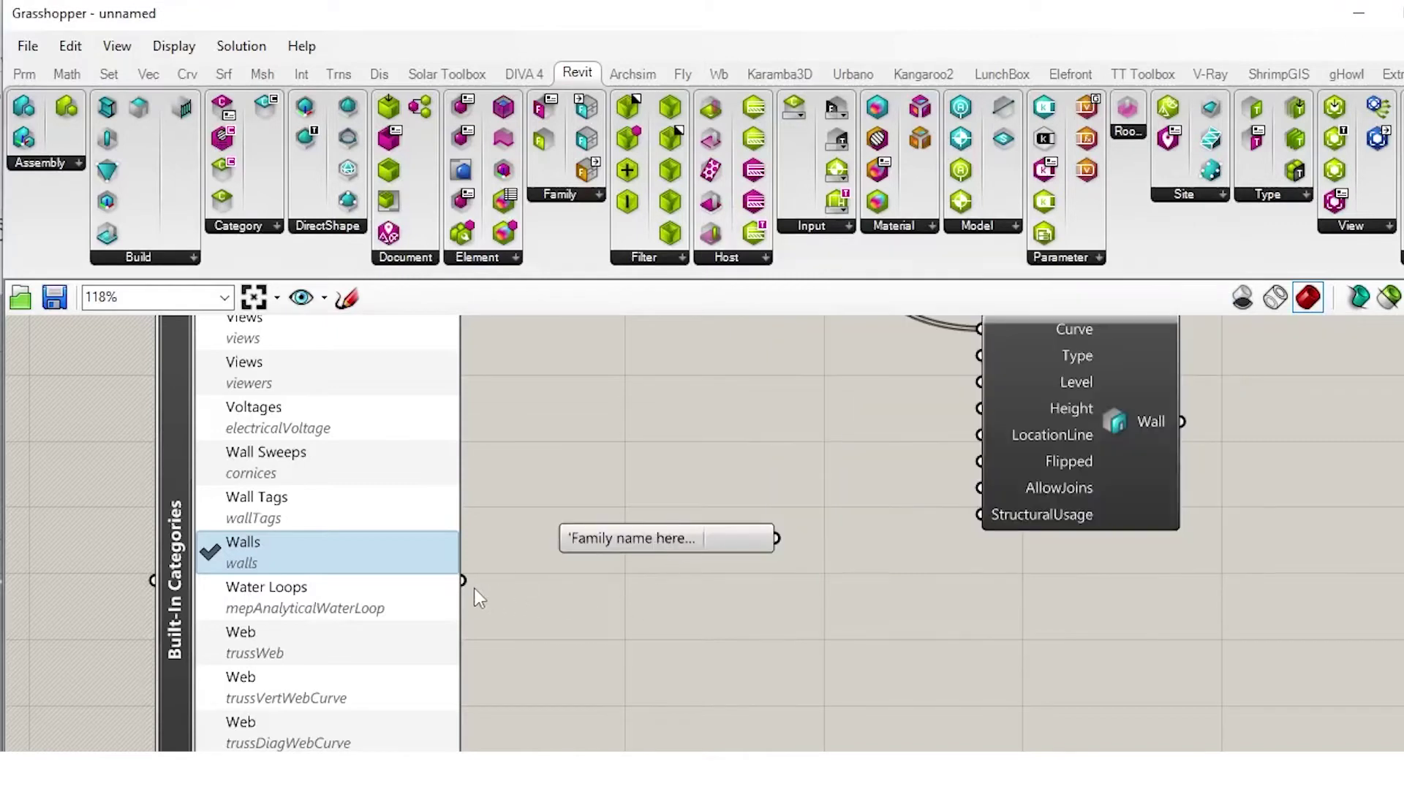
{"action": "left_click_drag", "start_coordinate": [468, 586], "coordinate": [576, 537]}
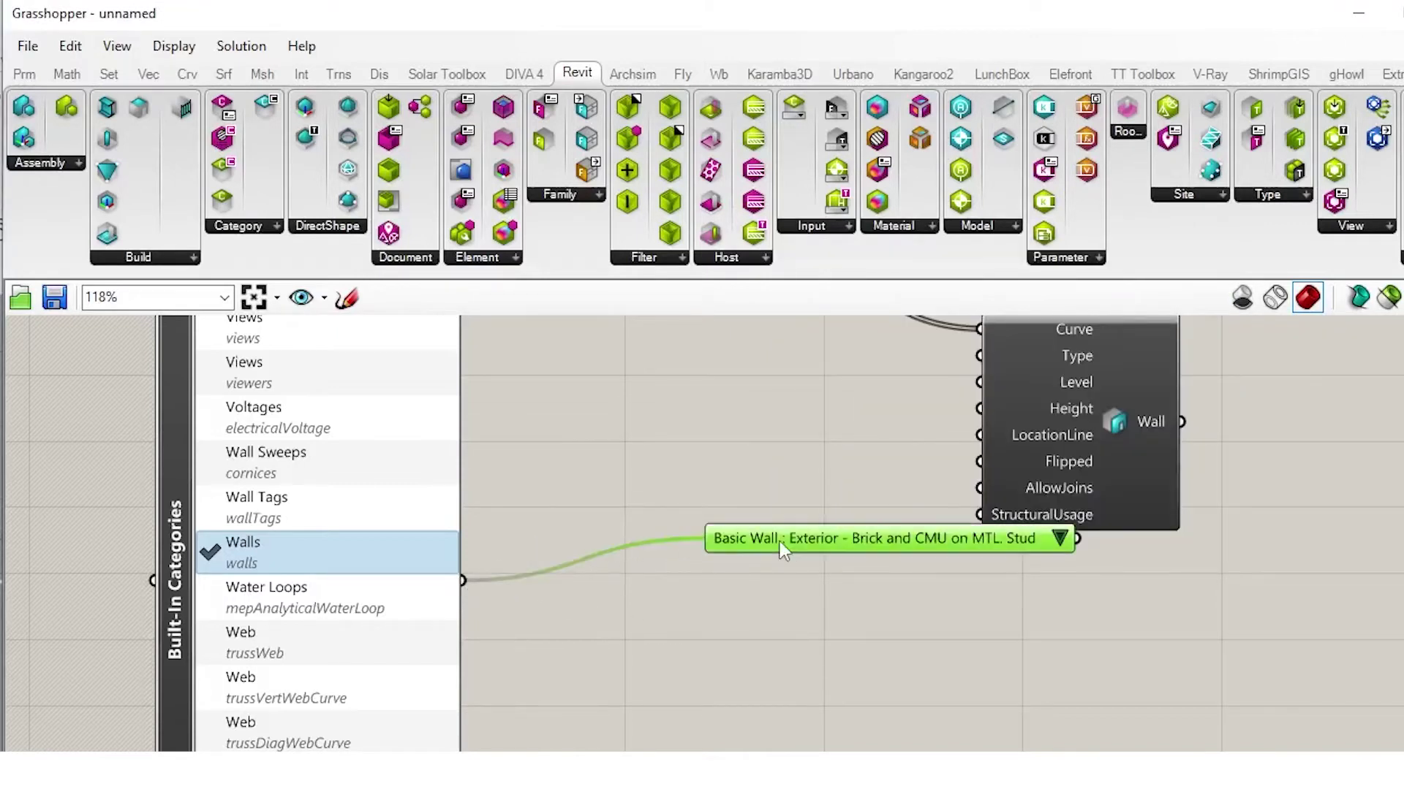
{"action": "left_click_drag", "start_coordinate": [782, 549], "coordinate": [640, 583]}
{"action": "left_click", "coordinate": [916, 574]}
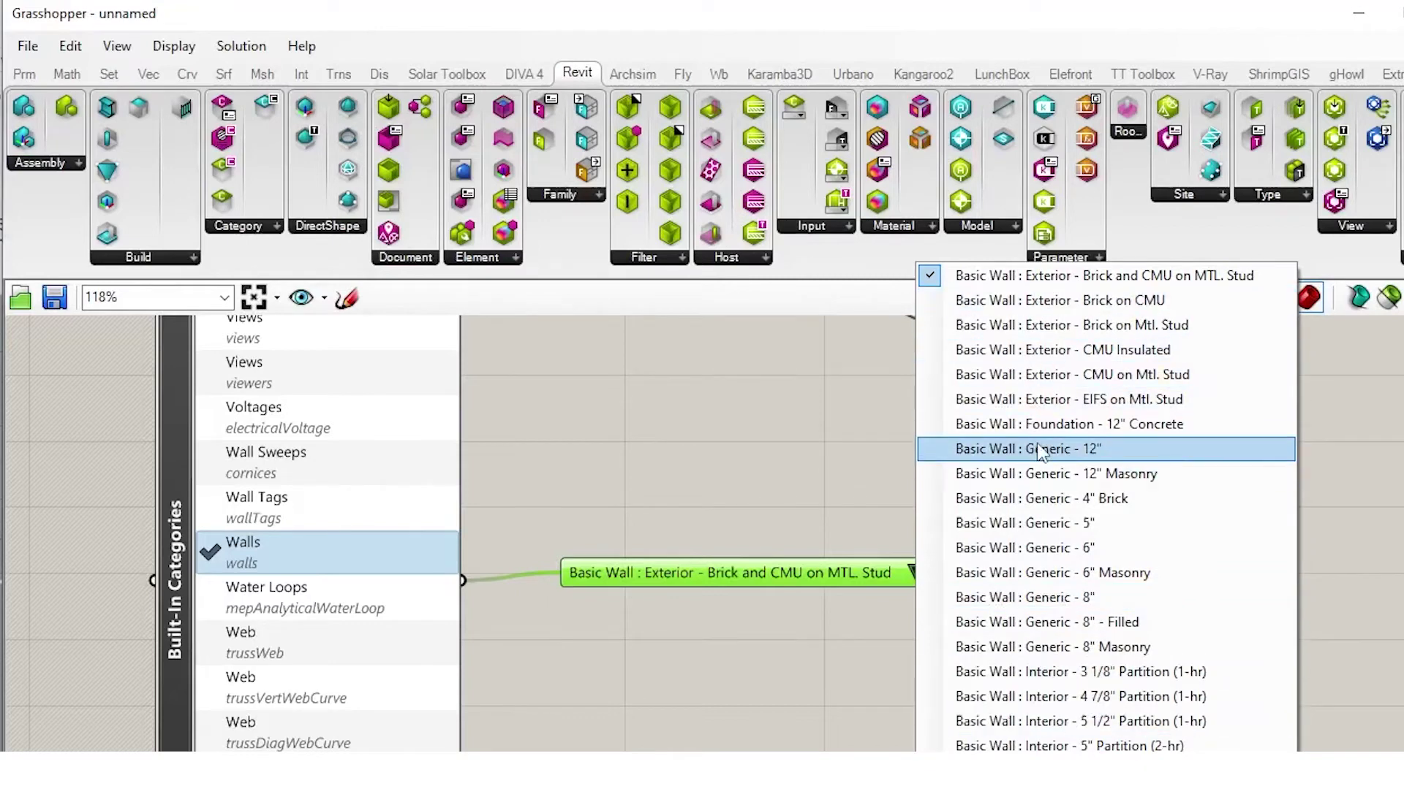
{"action": "left_click", "coordinate": [732, 638]}
Step: Connect the picked wall type to the Add Wall component's Type input
{"action": "scroll", "coordinate": [655, 634], "scroll_direction": "down", "scroll_amount": 3}
{"action": "left_click", "coordinate": [1041, 495]}
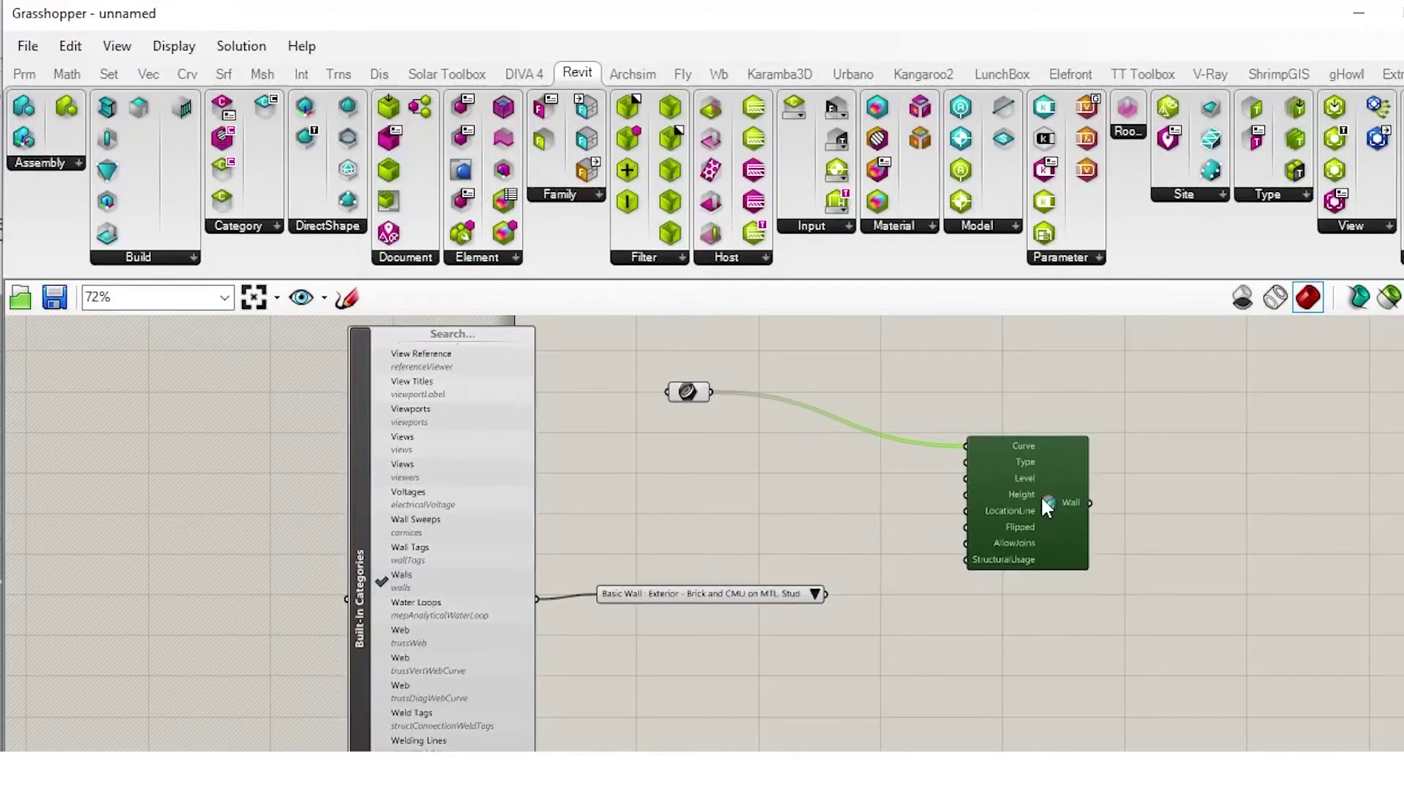
{"action": "scroll", "coordinate": [976, 507], "scroll_direction": "up", "scroll_amount": 2}
{"action": "left_click_drag", "start_coordinate": [767, 626], "coordinate": [966, 488]}
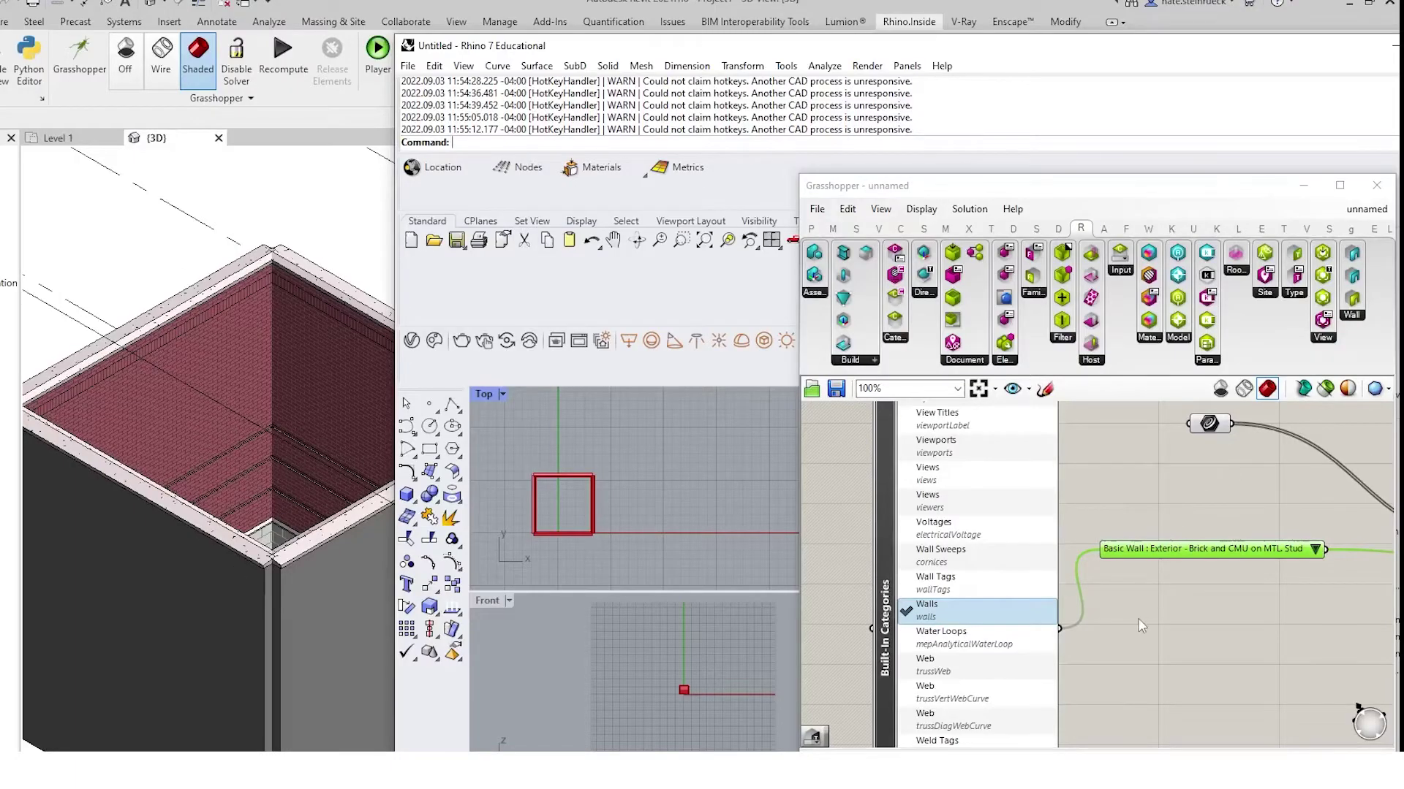
Step: Flip the rectangle's four curves in Rhino to reverse their direction
{"action": "scroll", "coordinate": [556, 500], "scroll_direction": "up", "scroll_amount": 2}
{"action": "left_click_drag", "start_coordinate": [514, 426], "coordinate": [690, 583]}
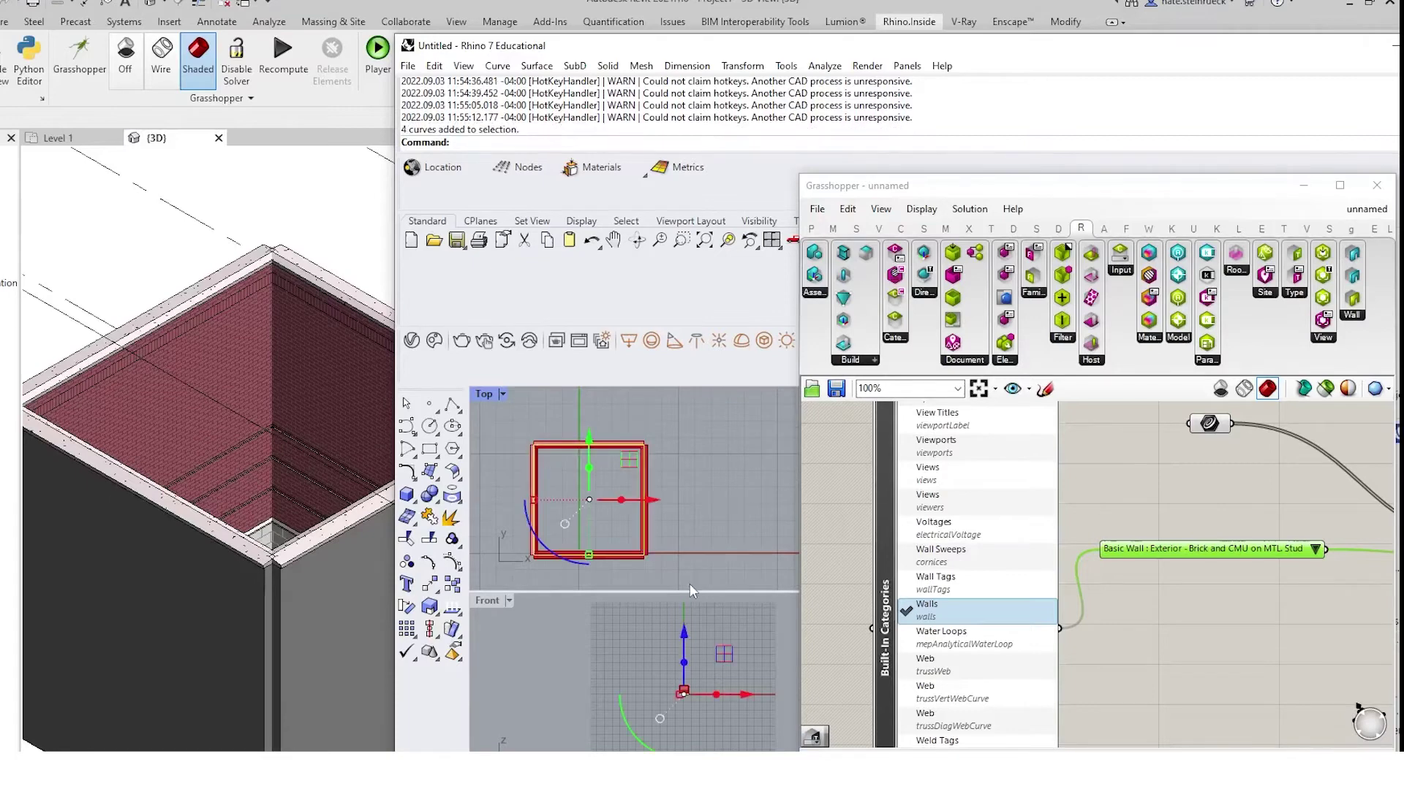
{"action": "type", "text": "Flip"}
{"action": "key", "text": "Return"}
{"action": "left_click", "coordinate": [703, 529]}
{"action": "scroll", "coordinate": [248, 514], "scroll_direction": "down", "scroll_amount": 2}
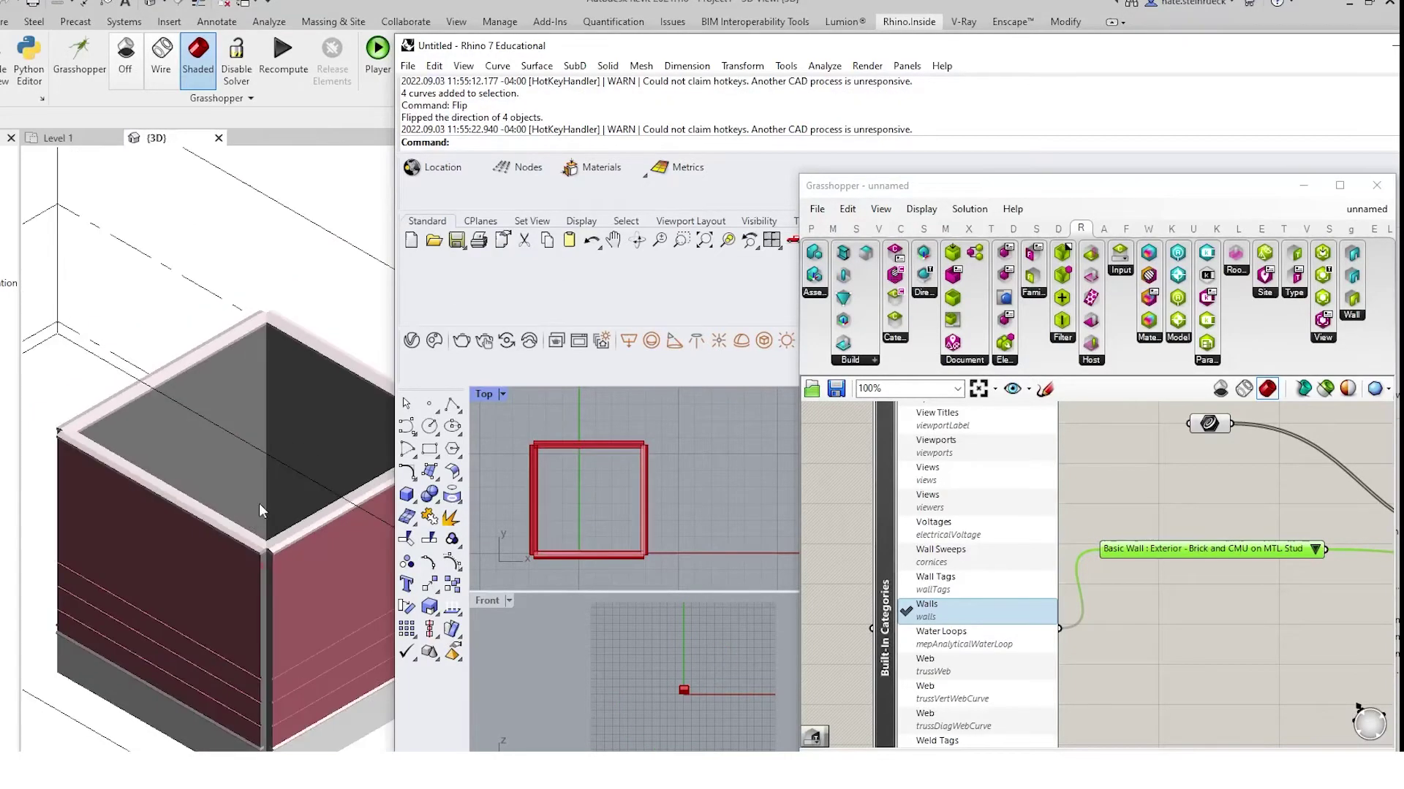
{"action": "scroll", "coordinate": [634, 542], "scroll_direction": "up", "scroll_amount": 3}
Step: Switch the wall type to Basic Wall : Interior - 4 7/8" Partition (1-hr)
{"action": "double_click", "coordinate": [639, 535]}
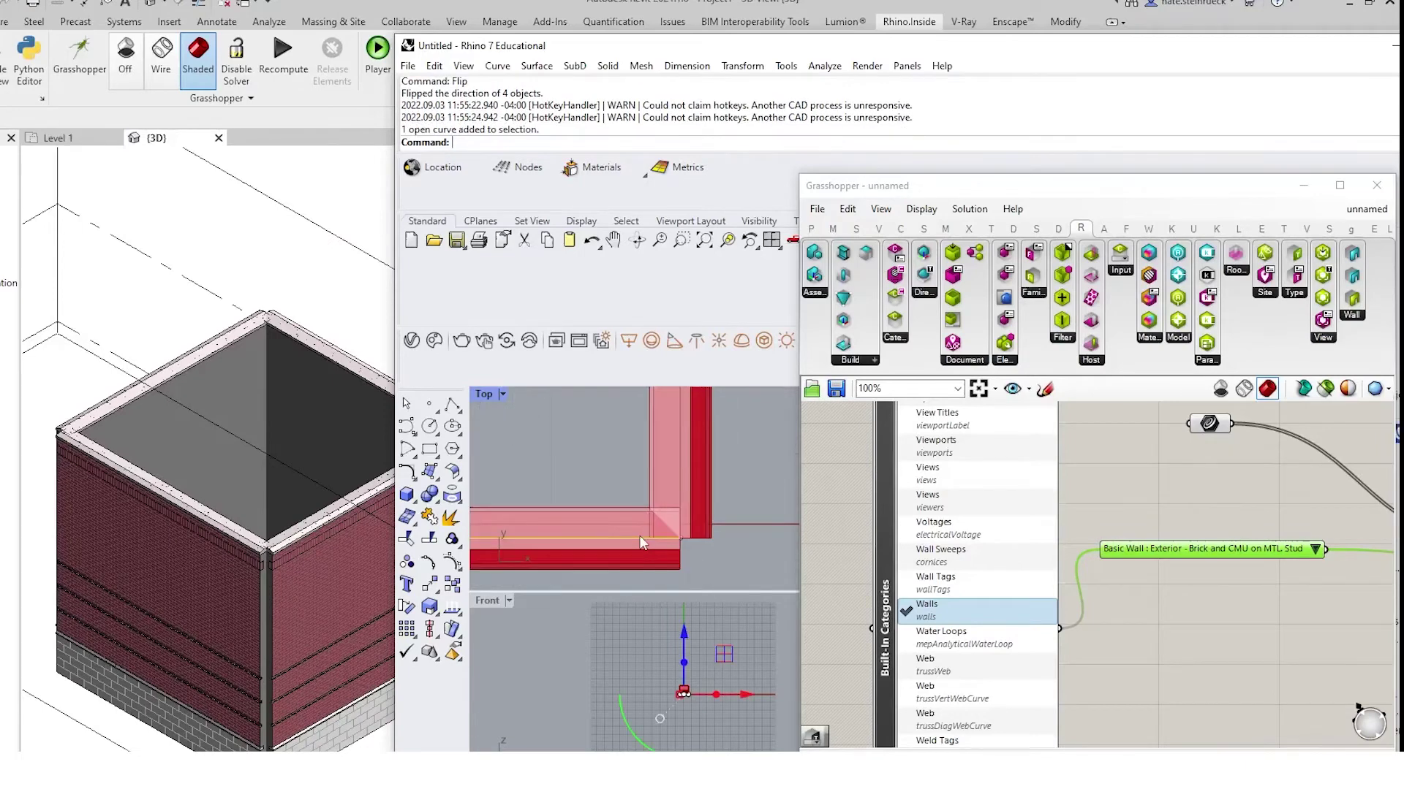
{"action": "scroll", "coordinate": [680, 483], "scroll_direction": "down", "scroll_amount": 4}
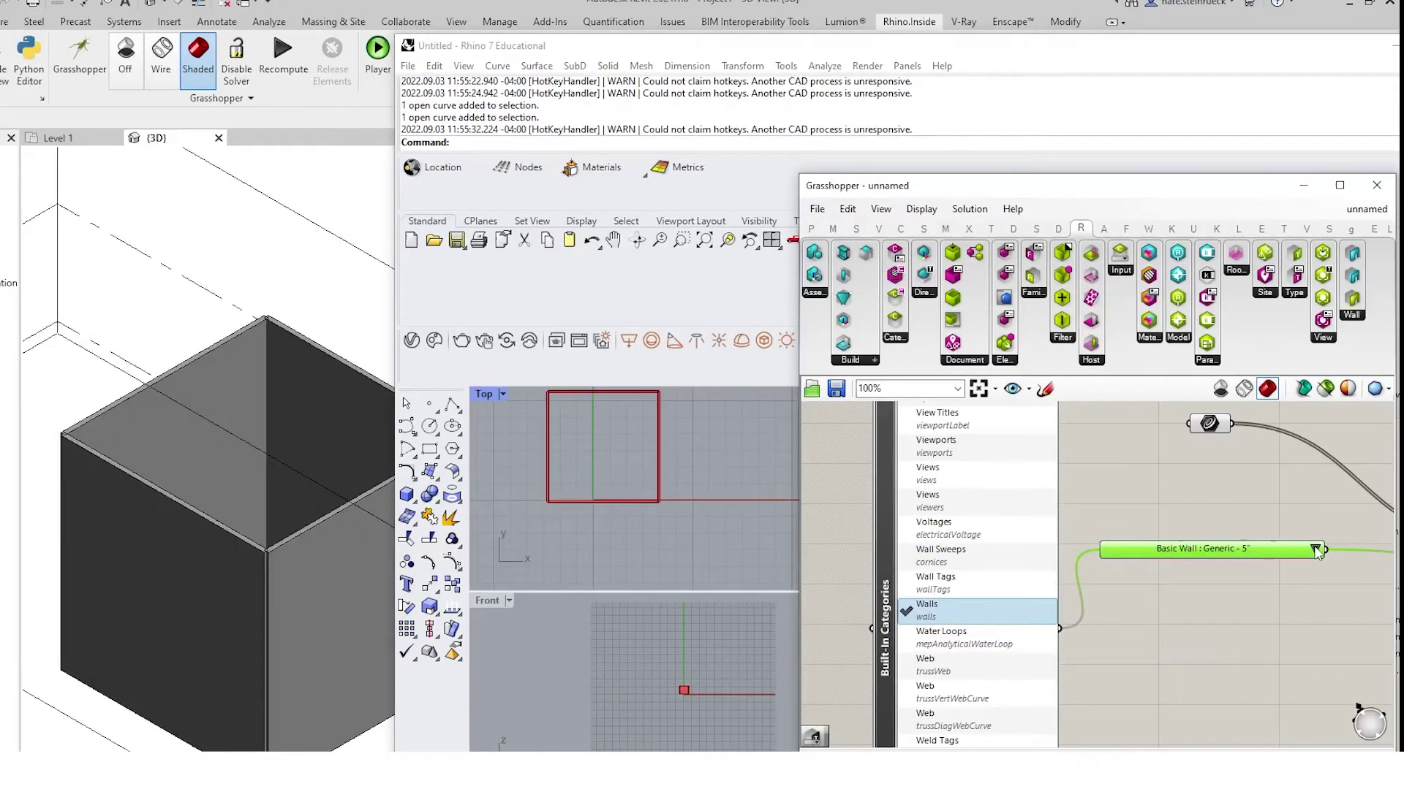
{"action": "left_click", "coordinate": [1314, 549]}
{"action": "left_click", "coordinate": [1272, 675]}
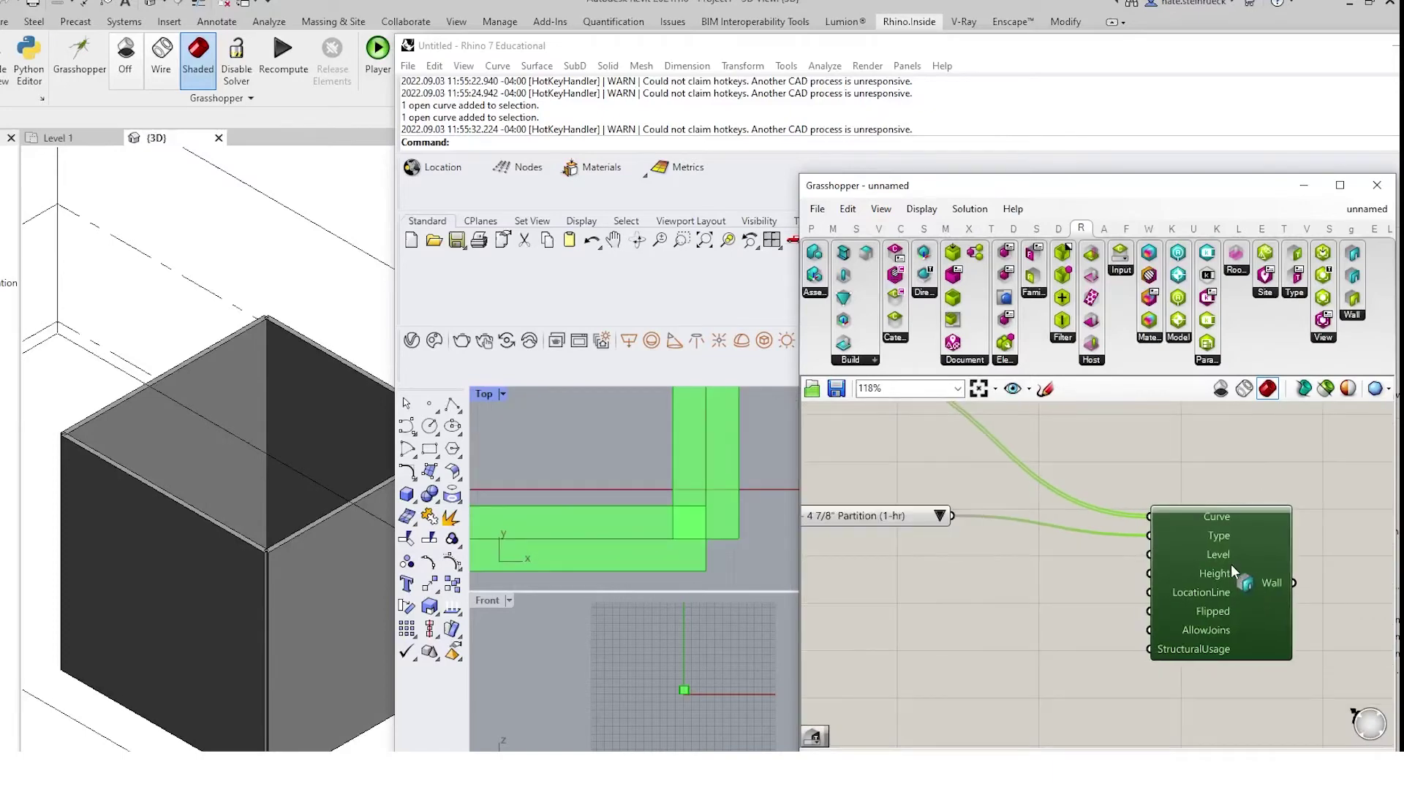
Step: Add a Number Slider starting at 20 for the wall height
{"action": "mouse_move", "coordinate": [1211, 579]}
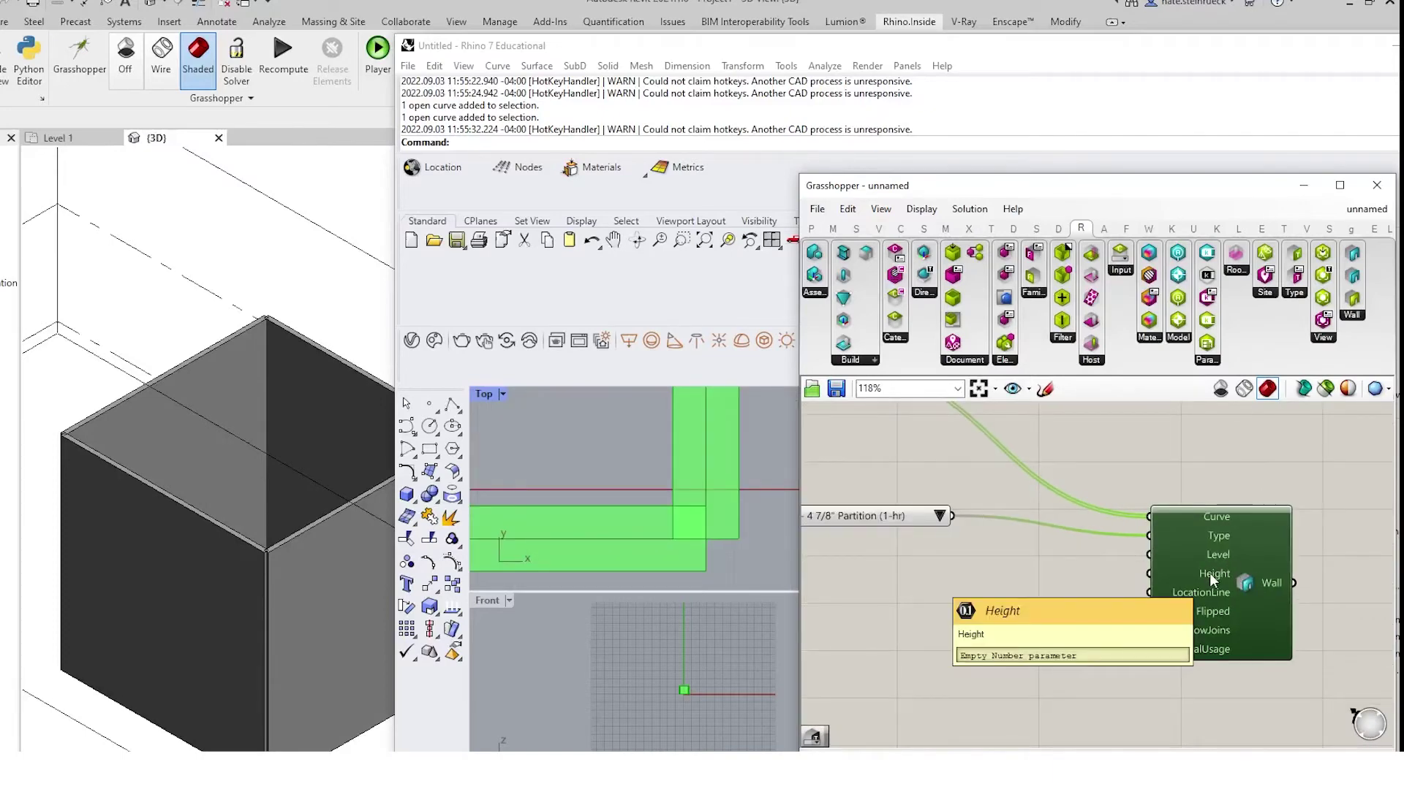
{"action": "scroll", "coordinate": [1211, 579], "scroll_direction": "down", "scroll_amount": 4}
{"action": "double_click", "coordinate": [996, 599]}
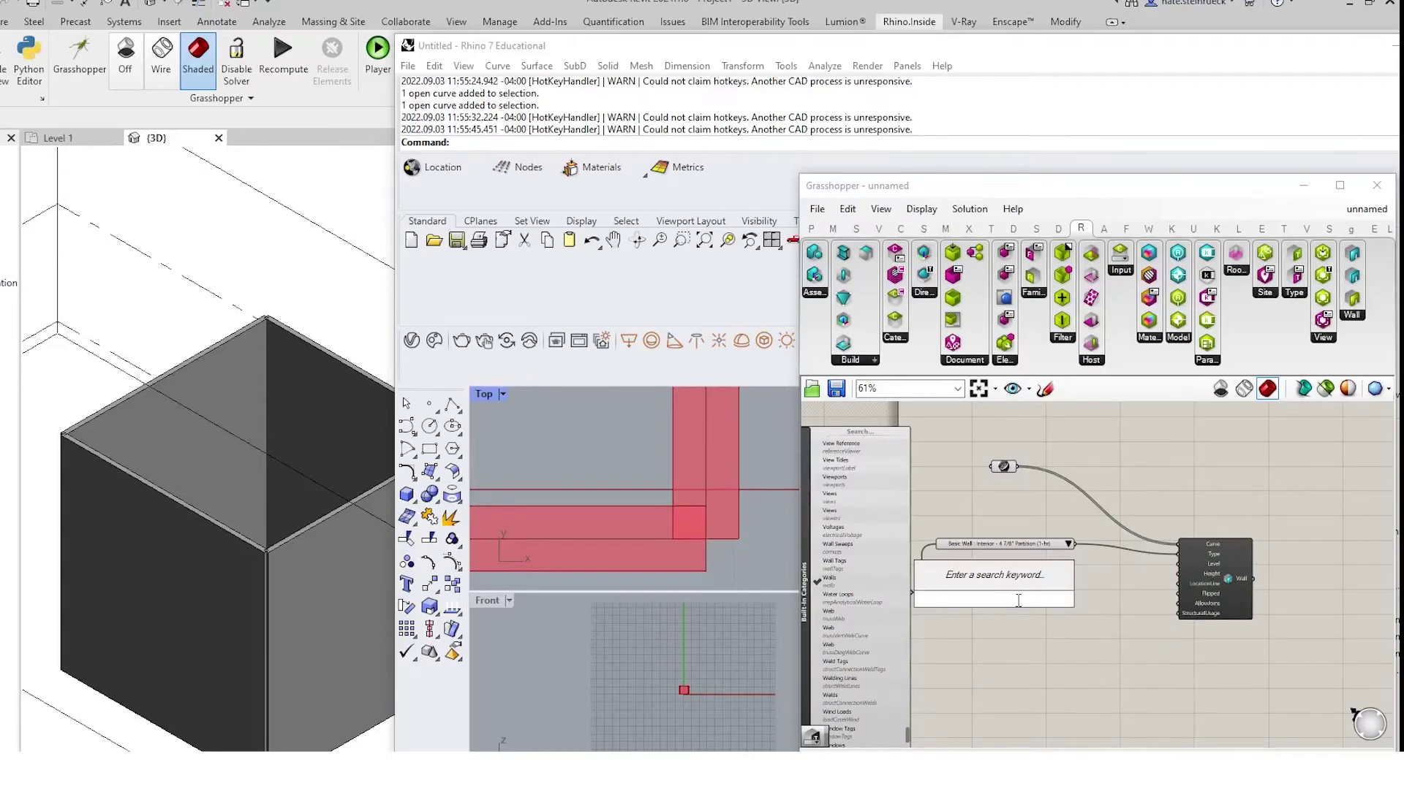
{"action": "type", "text": "20"}
{"action": "key", "text": "Return"}
Step: Adjust the height slider through 14 and 23, and enlarge the Rhino rectangle to resize the walls
{"action": "scroll", "coordinate": [962, 592], "scroll_direction": "up", "scroll_amount": 5}
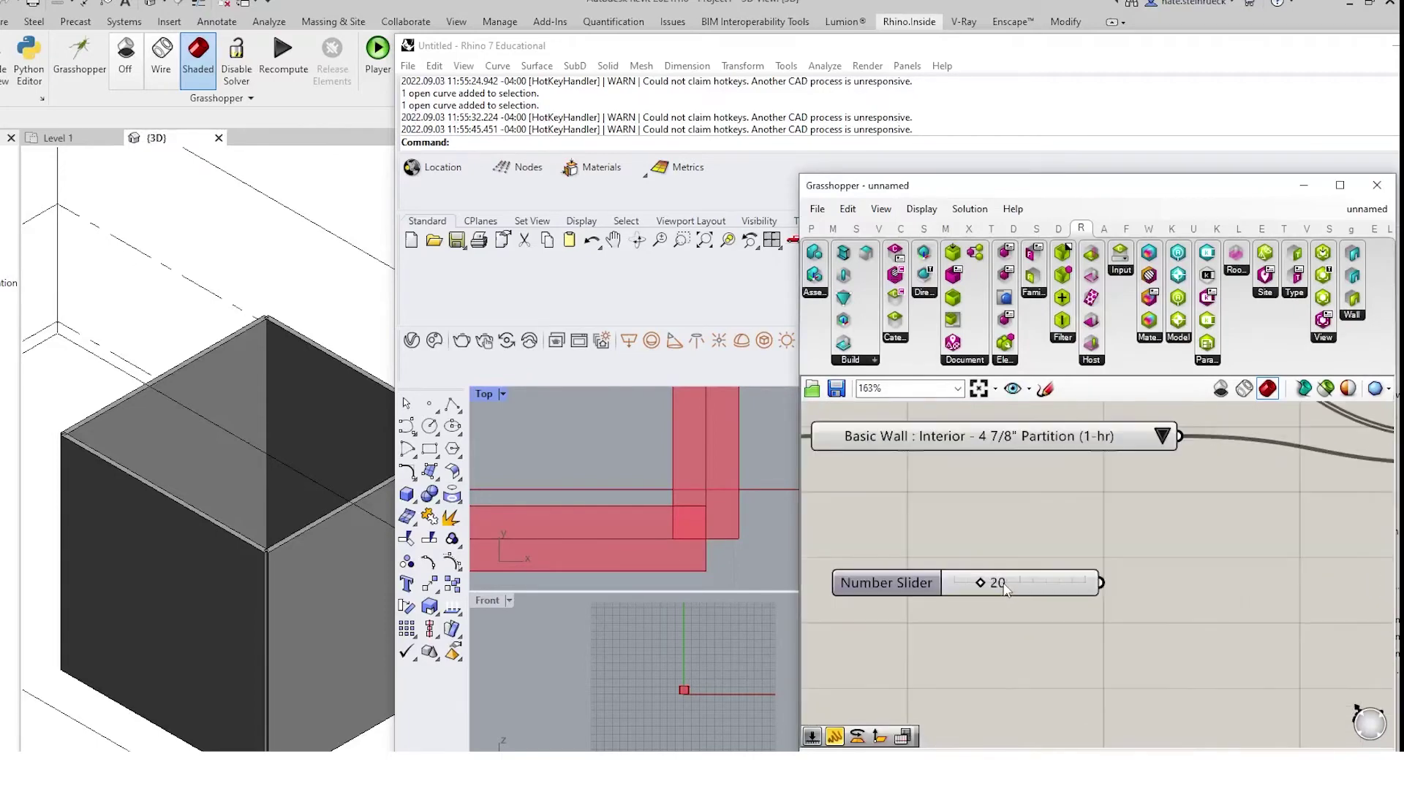
{"action": "left_click_drag", "start_coordinate": [981, 587], "coordinate": [1110, 562]}
{"action": "scroll", "coordinate": [881, 607], "scroll_direction": "down", "scroll_amount": 3}
{"action": "scroll", "coordinate": [949, 594], "scroll_direction": "up", "scroll_amount": 5}
{"action": "left_click_drag", "start_coordinate": [947, 605], "coordinate": [938, 606]}
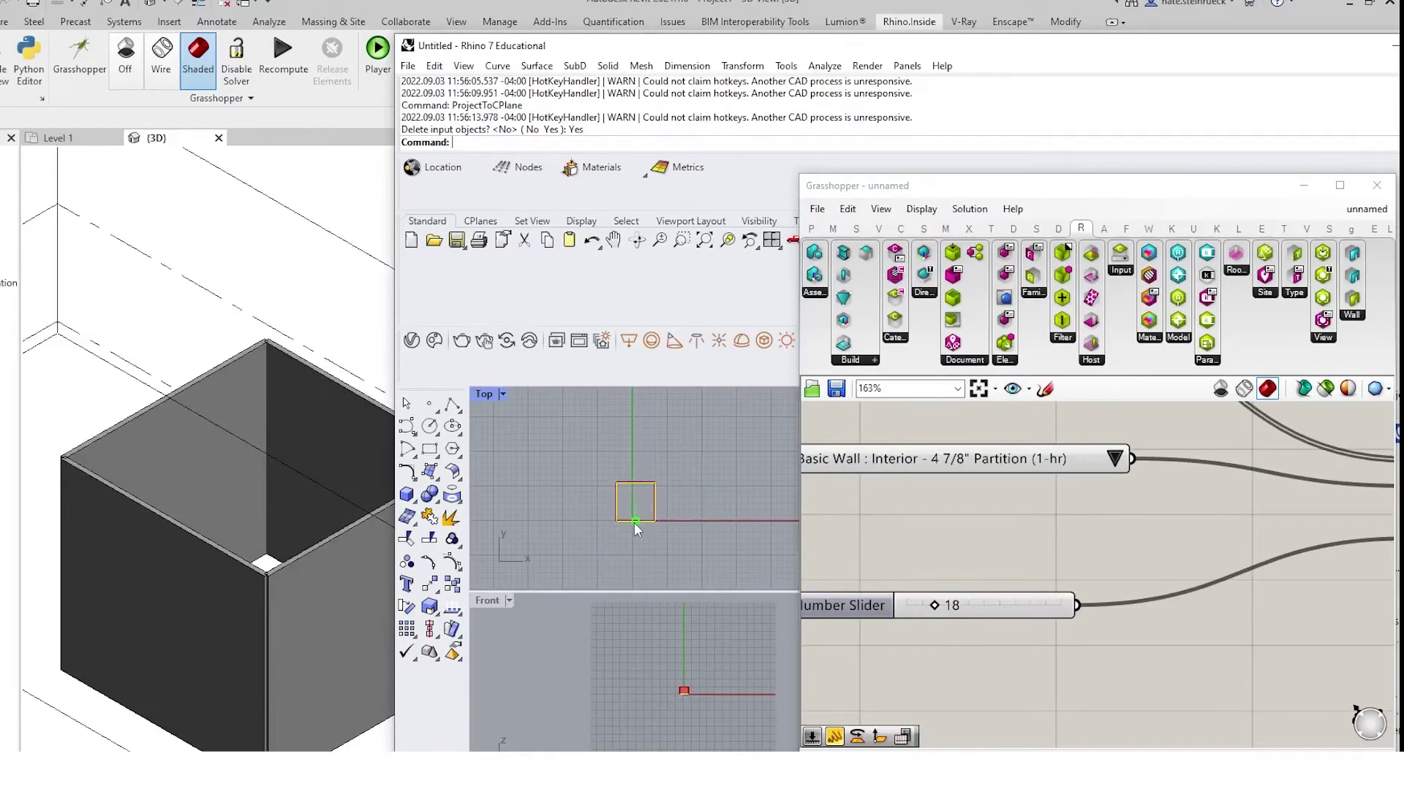
{"action": "left_click_drag", "start_coordinate": [635, 523], "coordinate": [607, 502]}
{"action": "scroll", "coordinate": [166, 555], "scroll_direction": "down", "scroll_amount": 5}
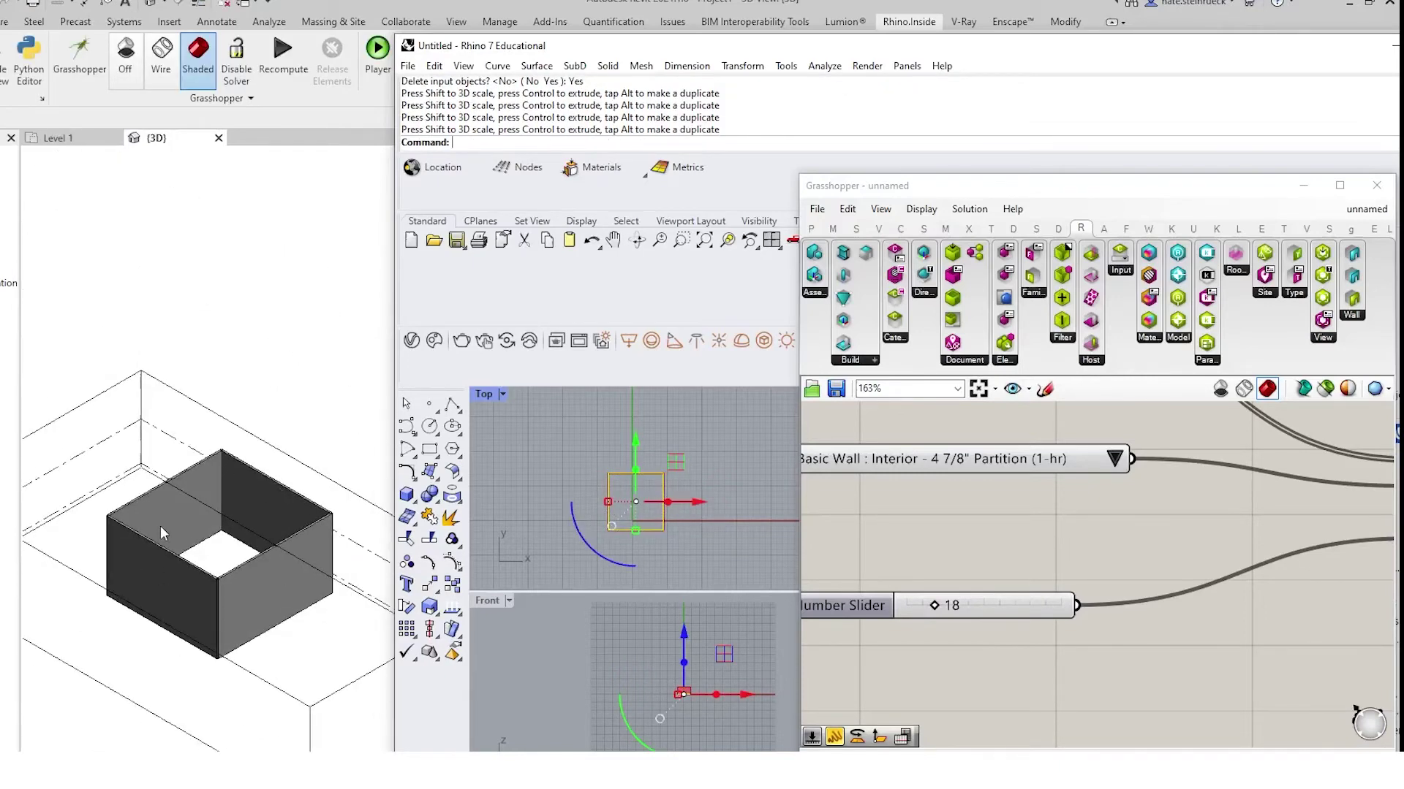
Step: Set the Wall component's Flipped input to a False Boolean value
{"action": "scroll", "coordinate": [998, 495], "scroll_direction": "right", "scroll_amount": 5}
{"action": "left_click", "coordinate": [1162, 590]}
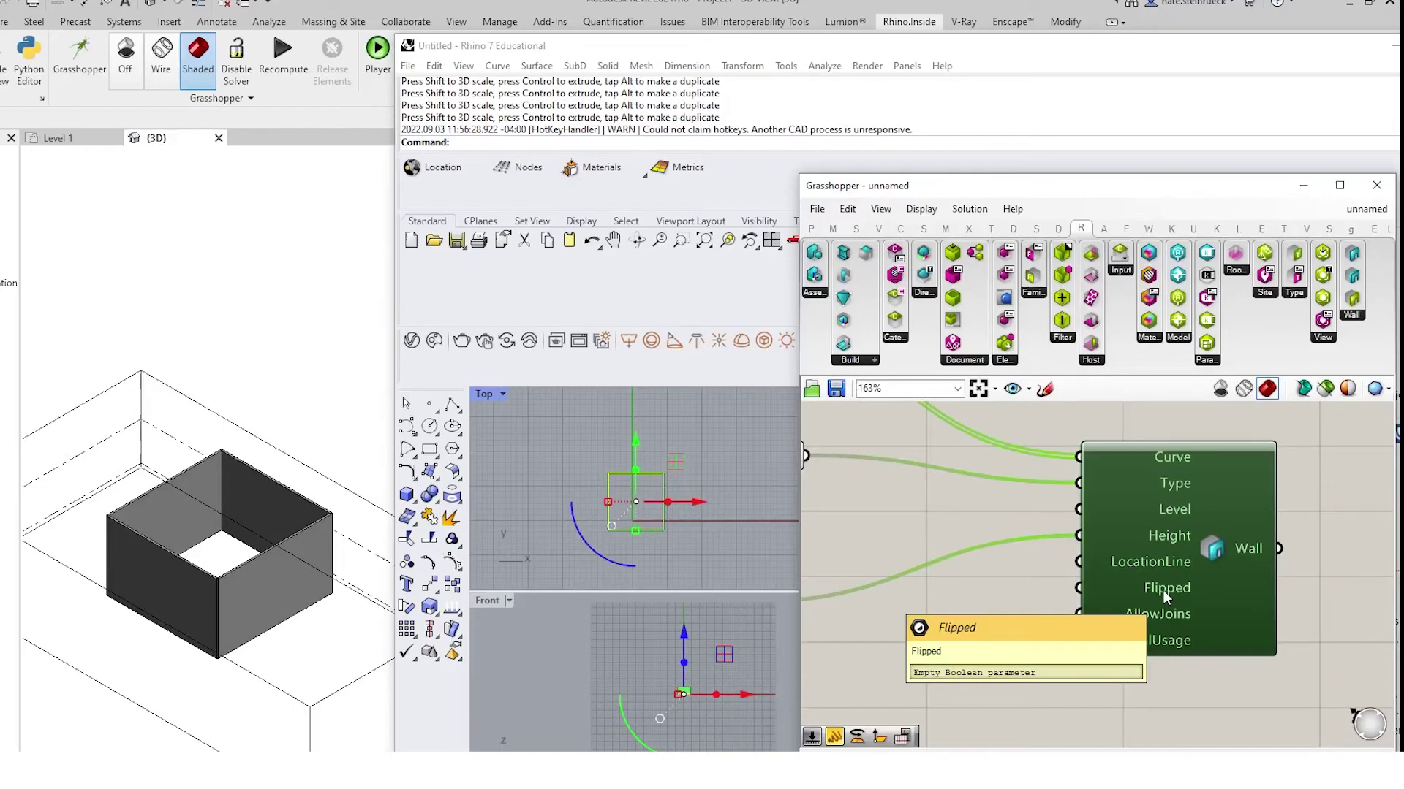
{"action": "right_click", "coordinate": [1154, 590]}
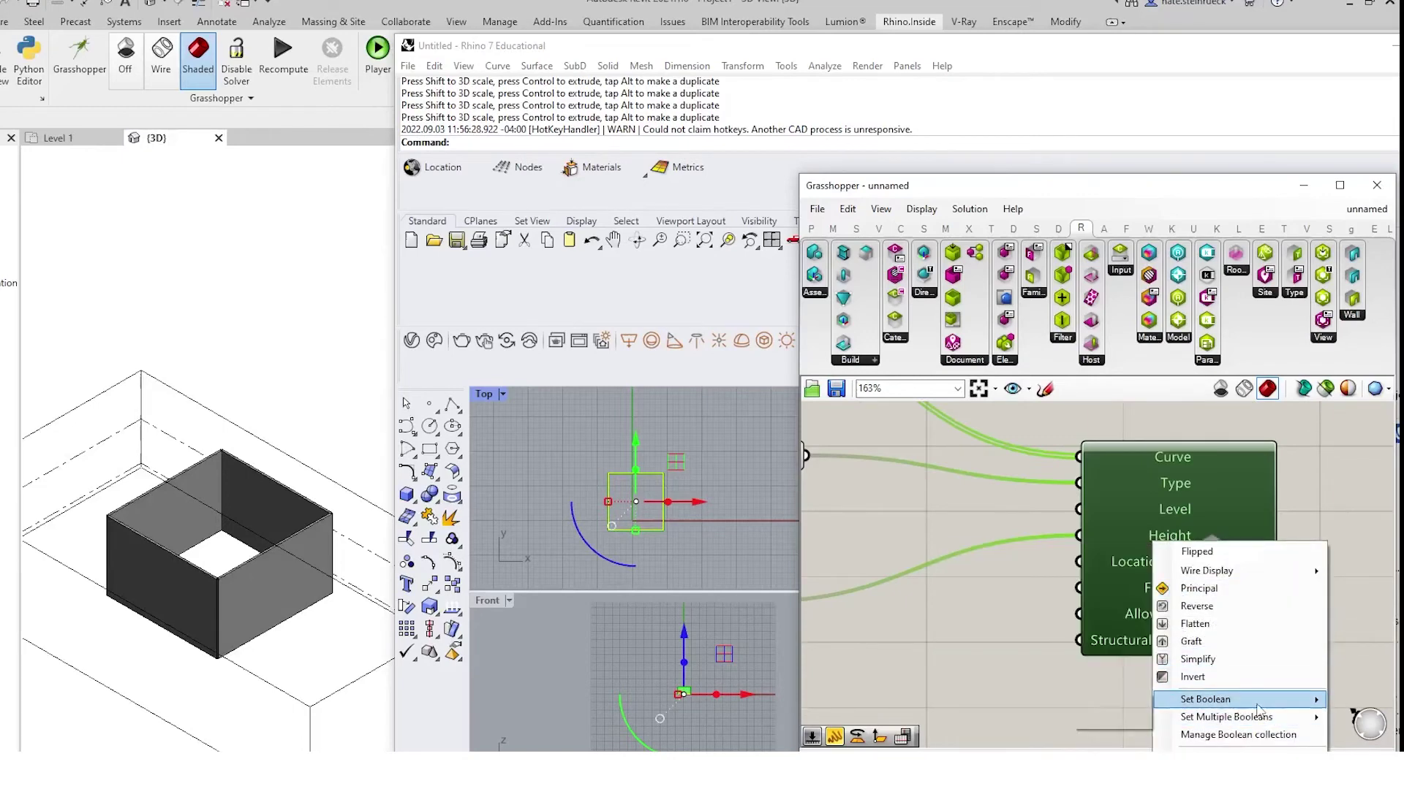
{"action": "mouse_move", "coordinate": [1257, 707]}
{"action": "left_click", "coordinate": [1107, 702]}
{"action": "scroll", "coordinate": [1170, 647], "scroll_direction": "down", "scroll_amount": 1}
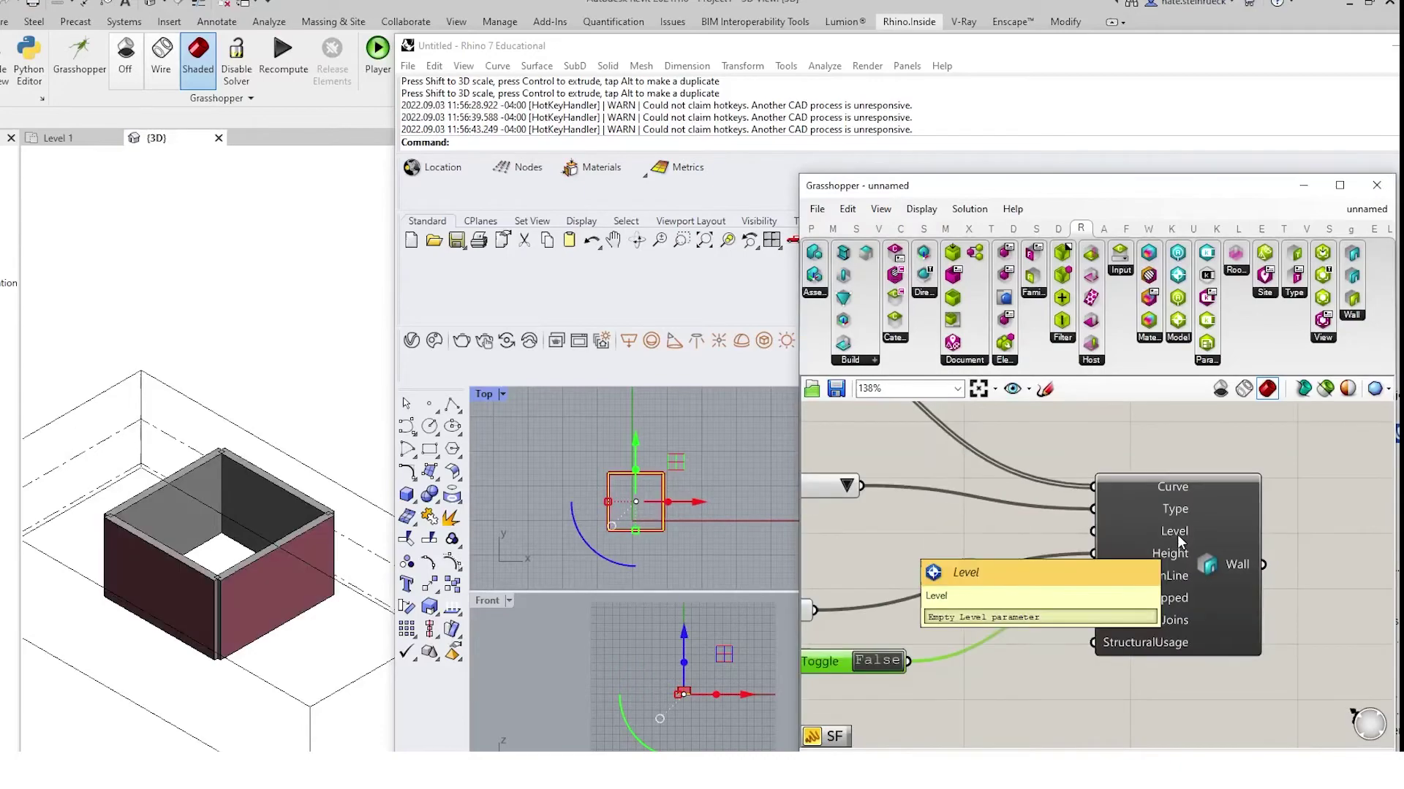
Step: Add a Levels Picker set to Level 1 and wire it to the Level input
{"action": "right_click_drag", "start_coordinate": [836, 554], "coordinate": [961, 543]}
{"action": "double_click", "coordinate": [961, 543]}
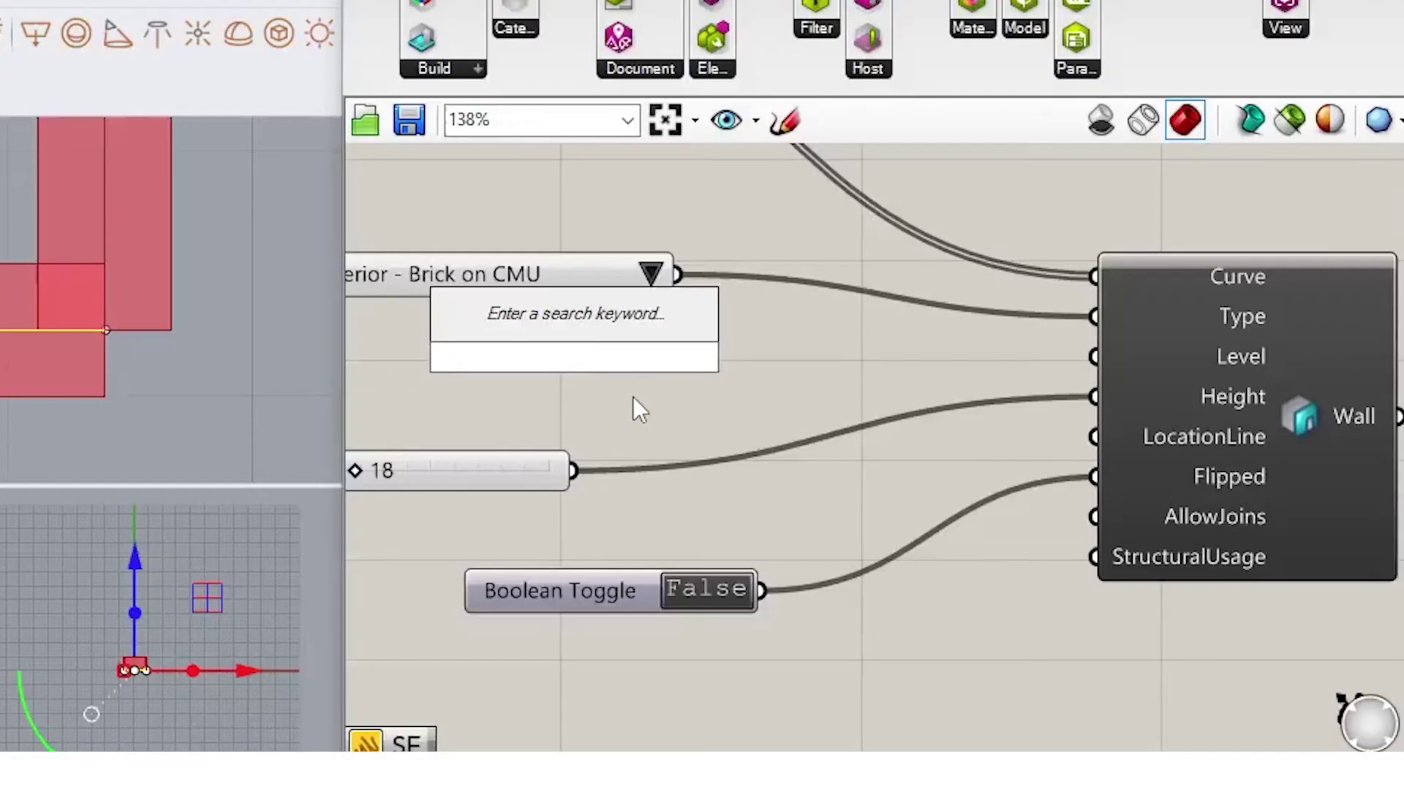
{"action": "type", "text": "l"}
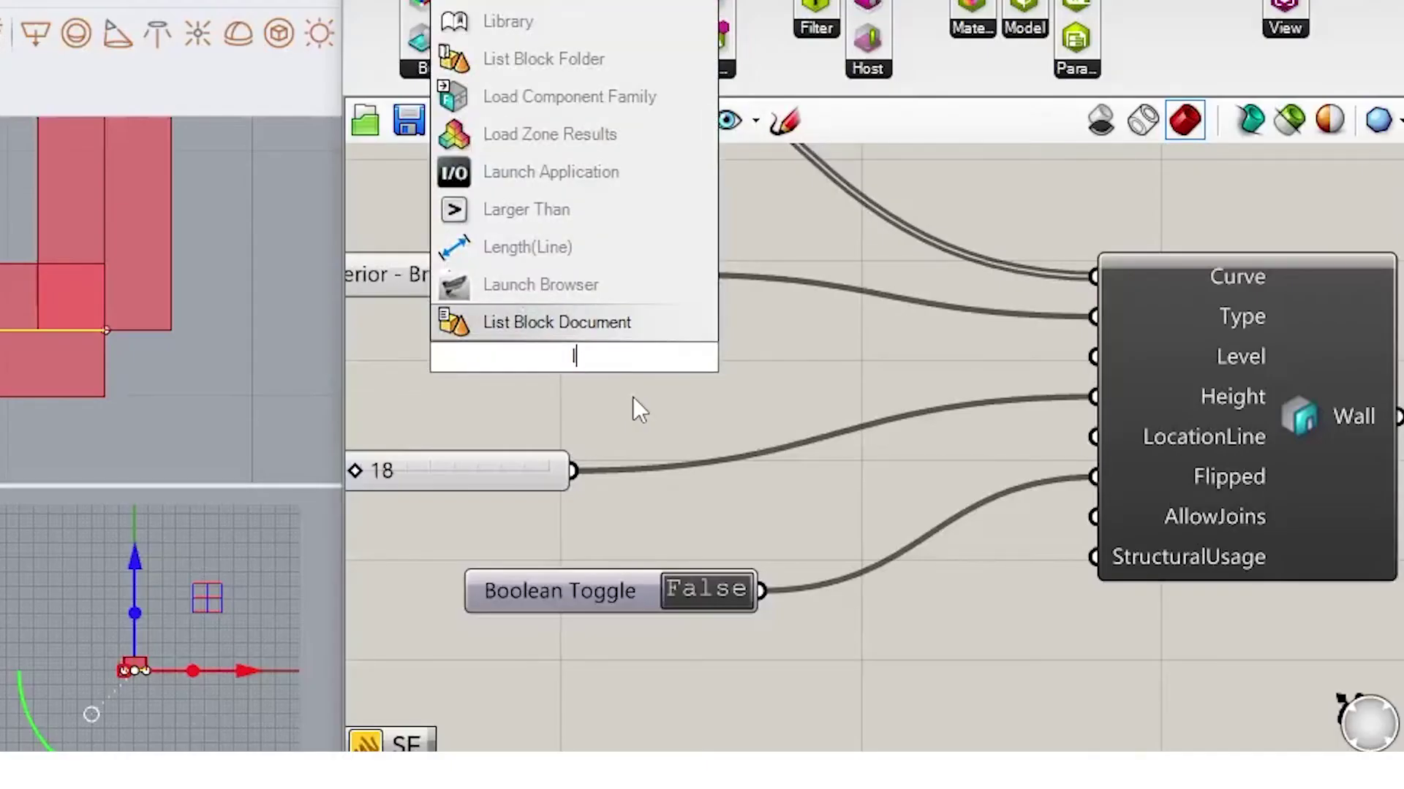
{"action": "type", "text": "eve"}
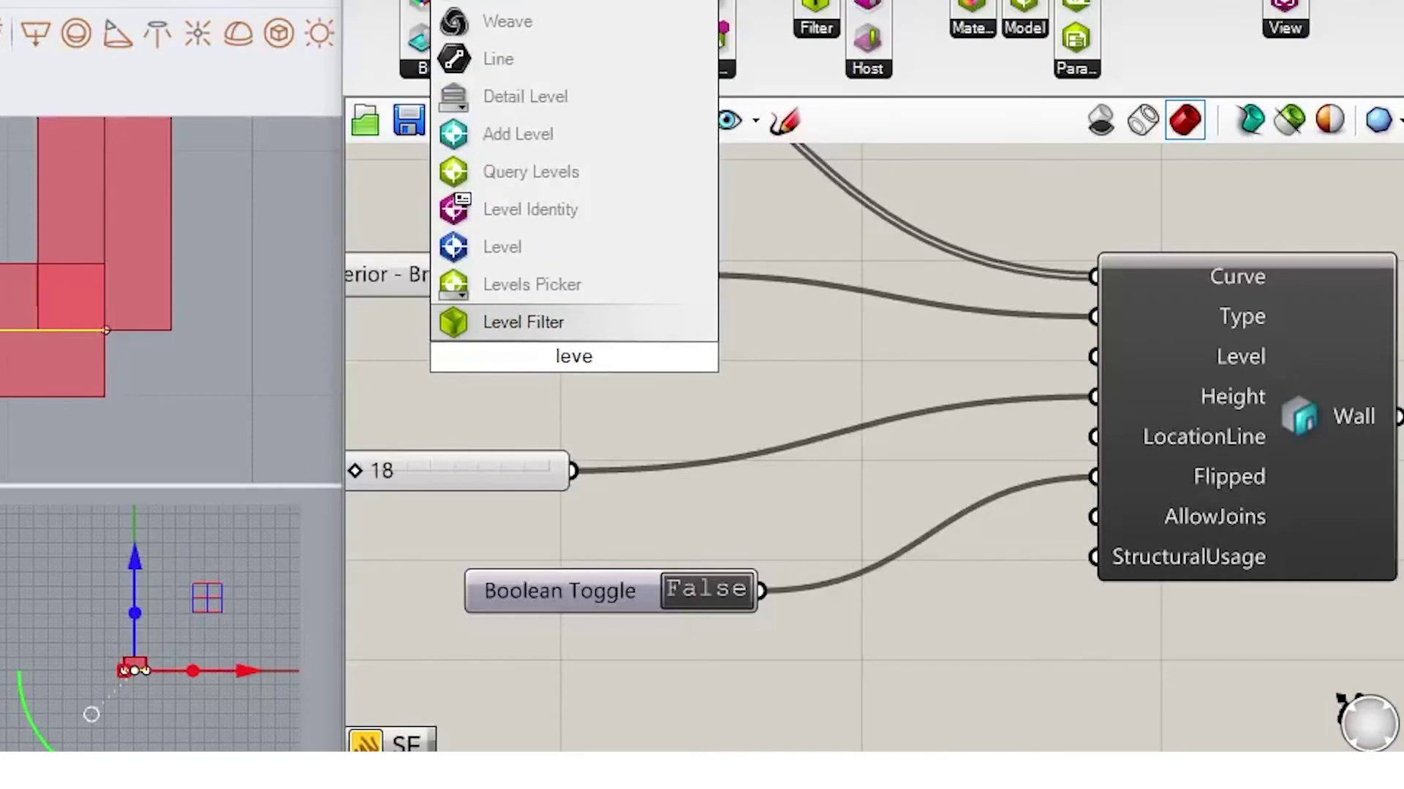
{"action": "left_click", "coordinate": [615, 286]}
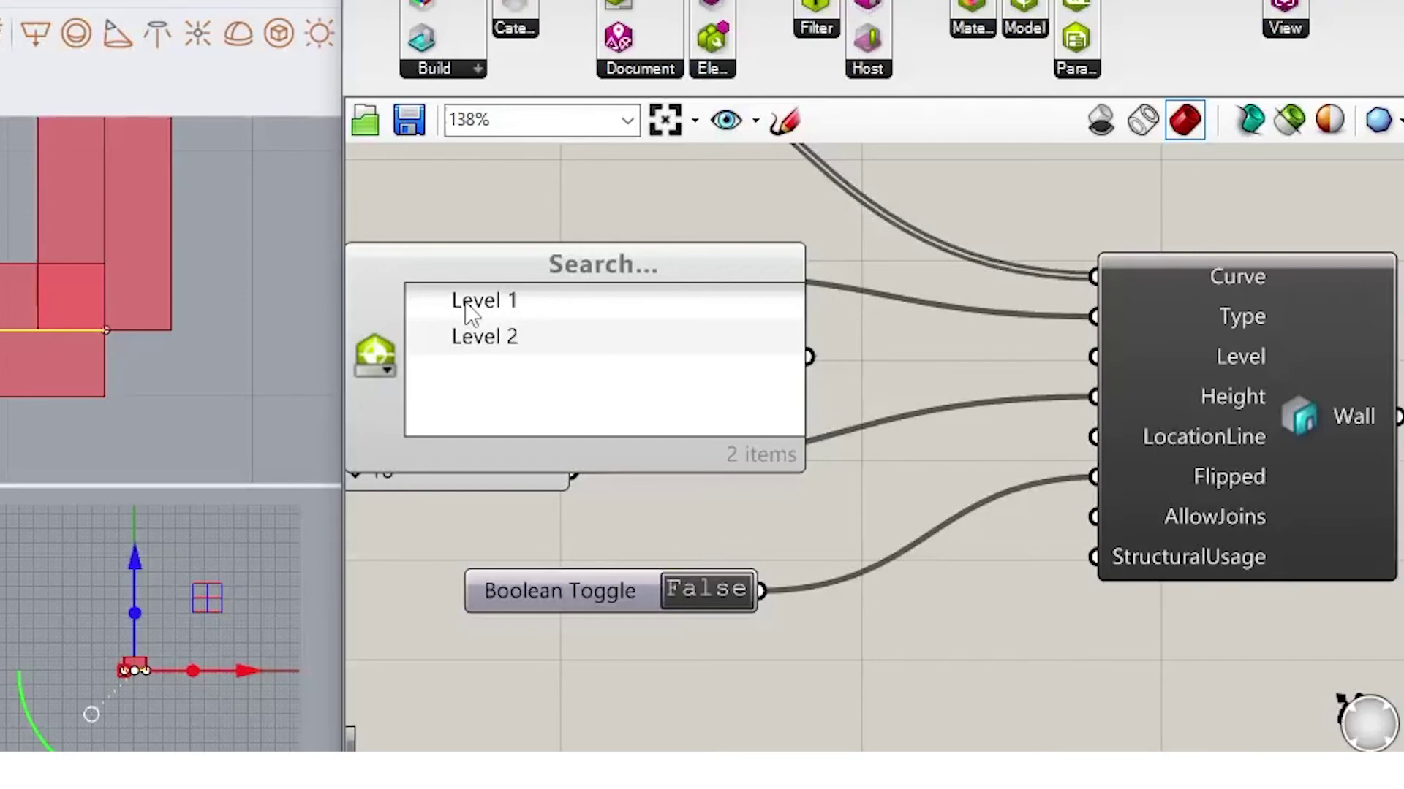
{"action": "left_click", "coordinate": [496, 303]}
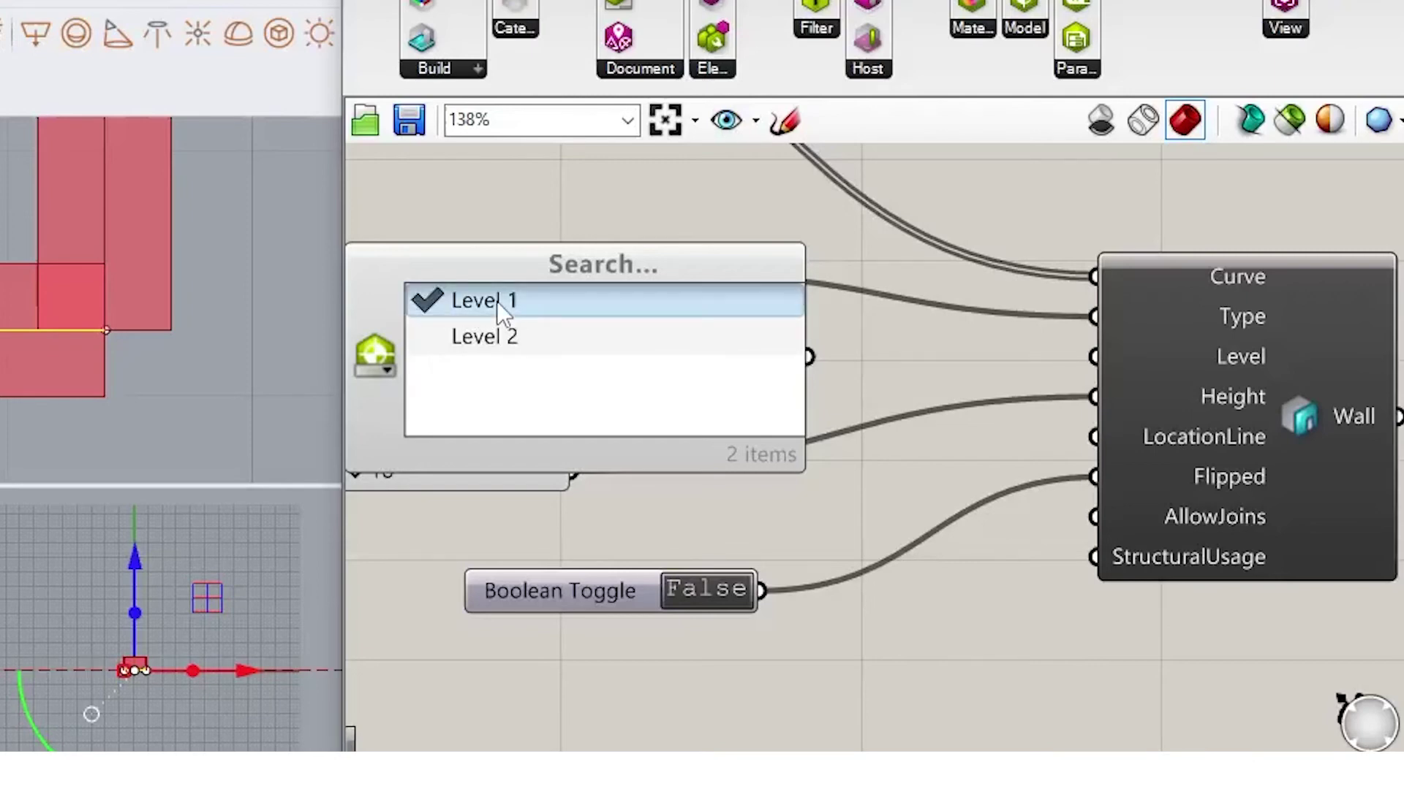
{"action": "left_click_drag", "start_coordinate": [810, 358], "coordinate": [1095, 356]}
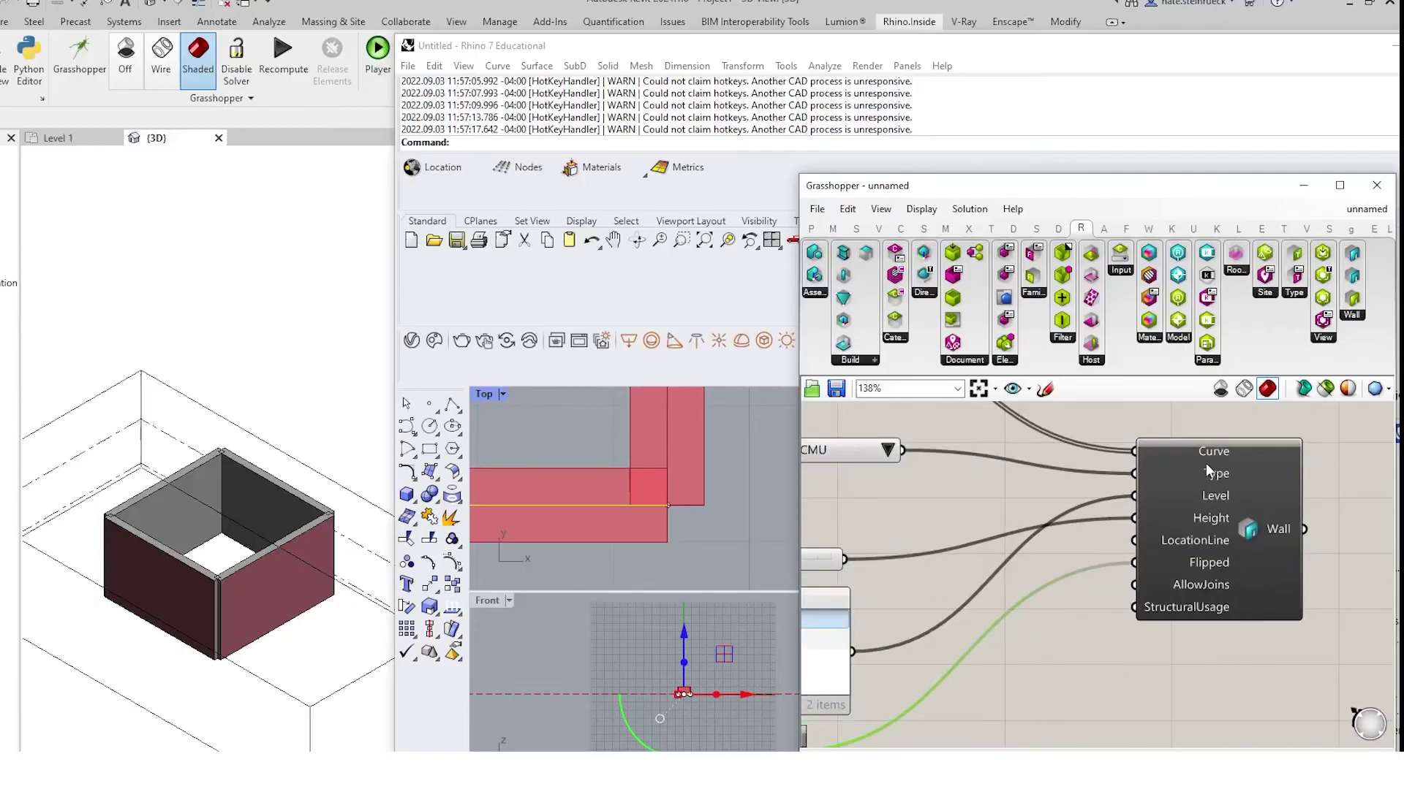
Step: Add a Wall Location Line list wired to LocationLine and choose Finish (Exterior Face)
{"action": "mouse_move", "coordinate": [1199, 543]}
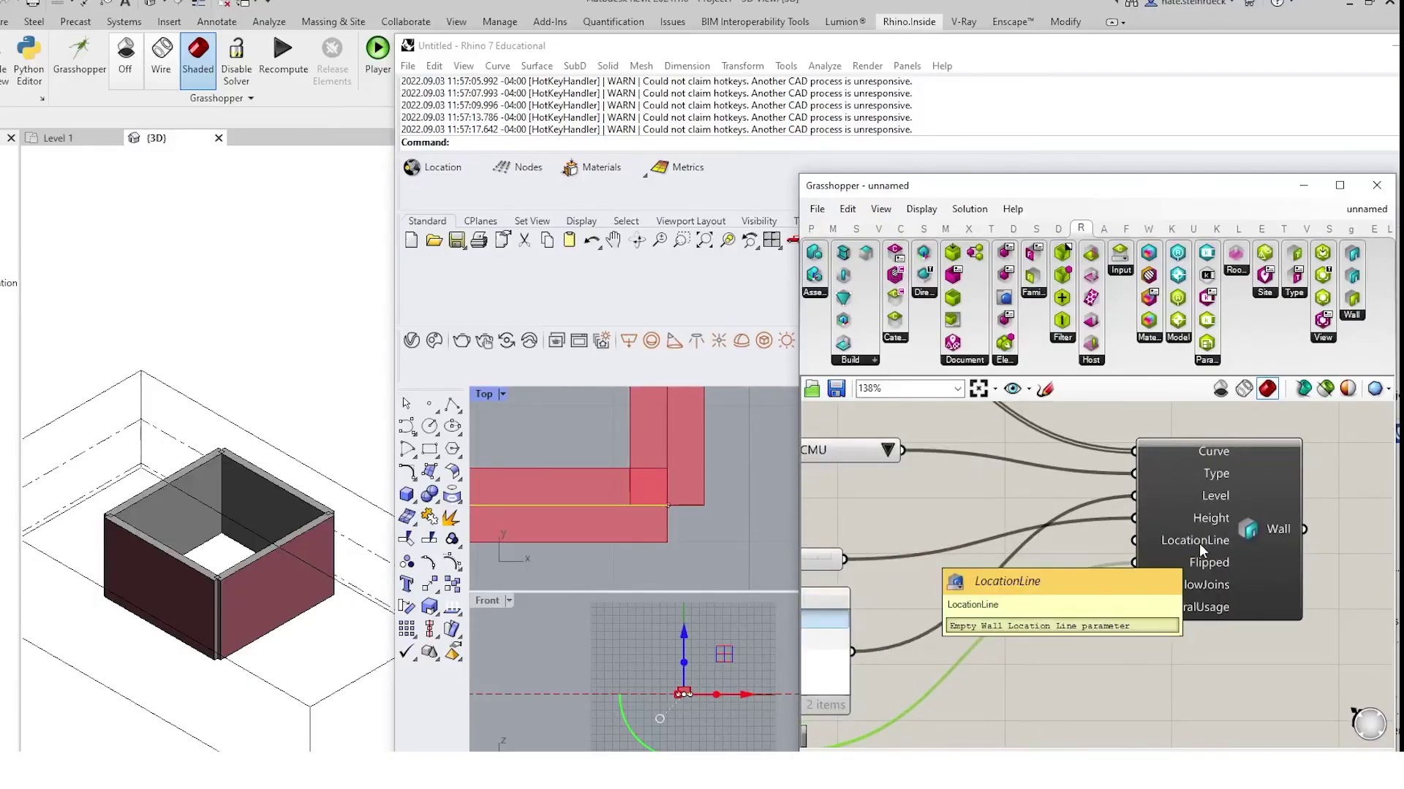
{"action": "double_click", "coordinate": [1037, 691]}
{"action": "type", "text": "w"}
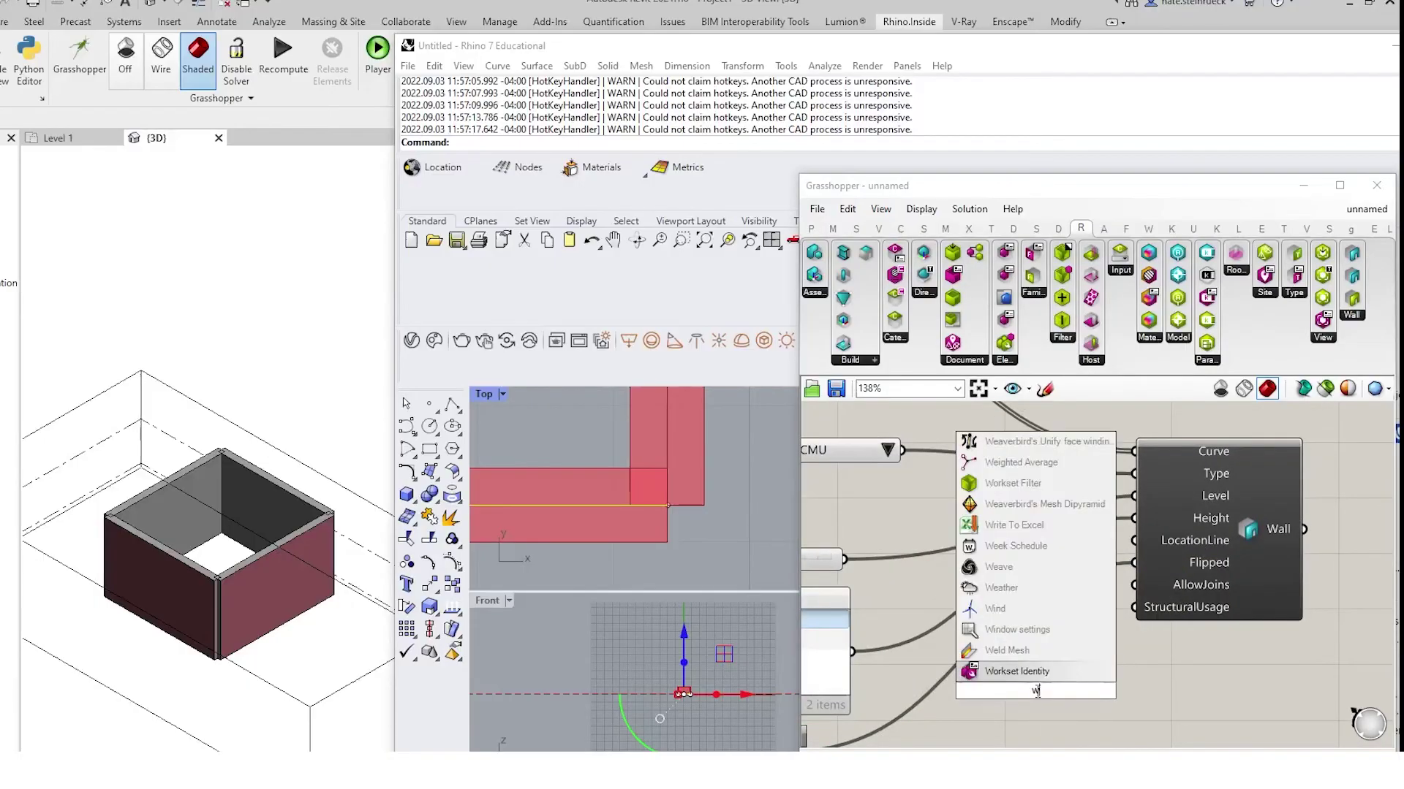
{"action": "type", "text": "all"}
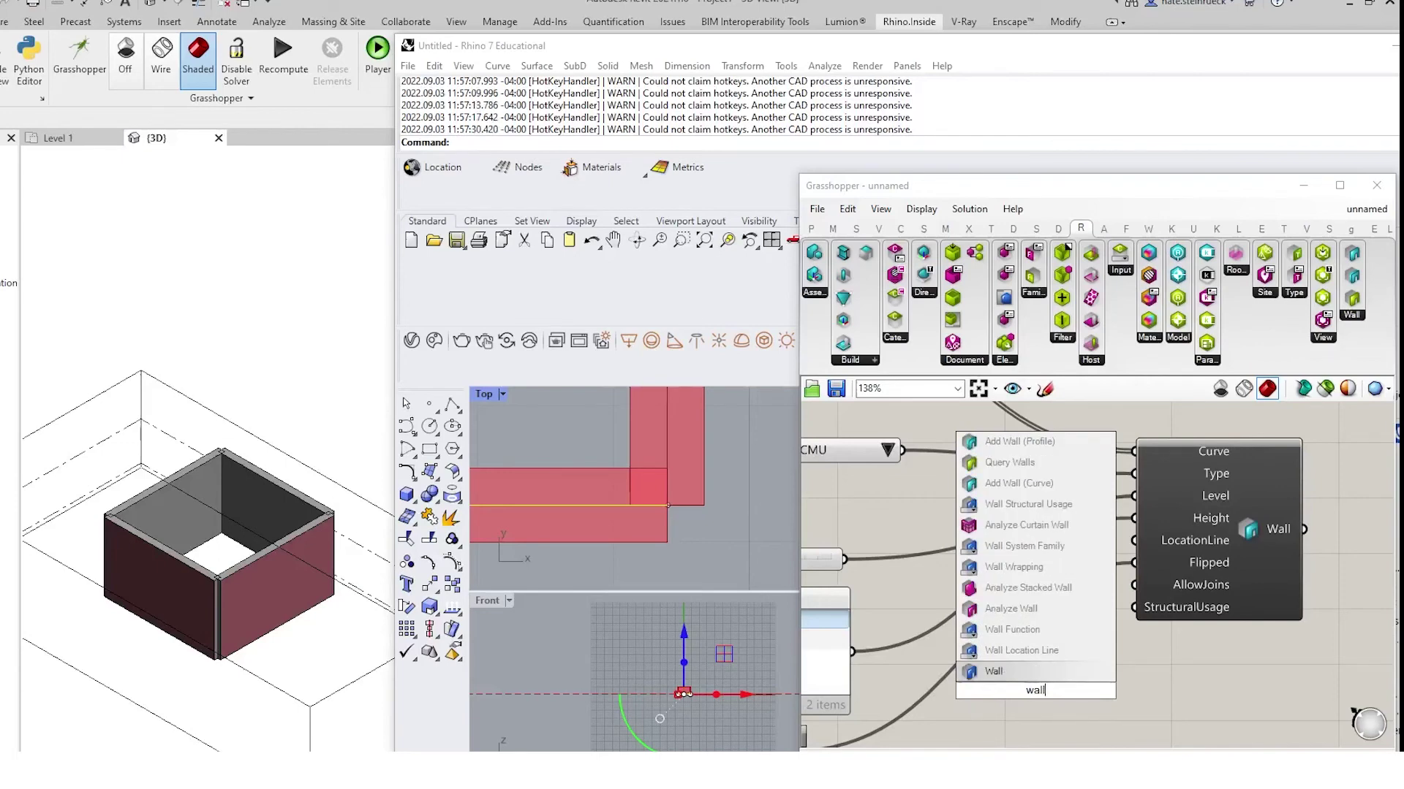
{"action": "left_click", "coordinate": [1046, 650]}
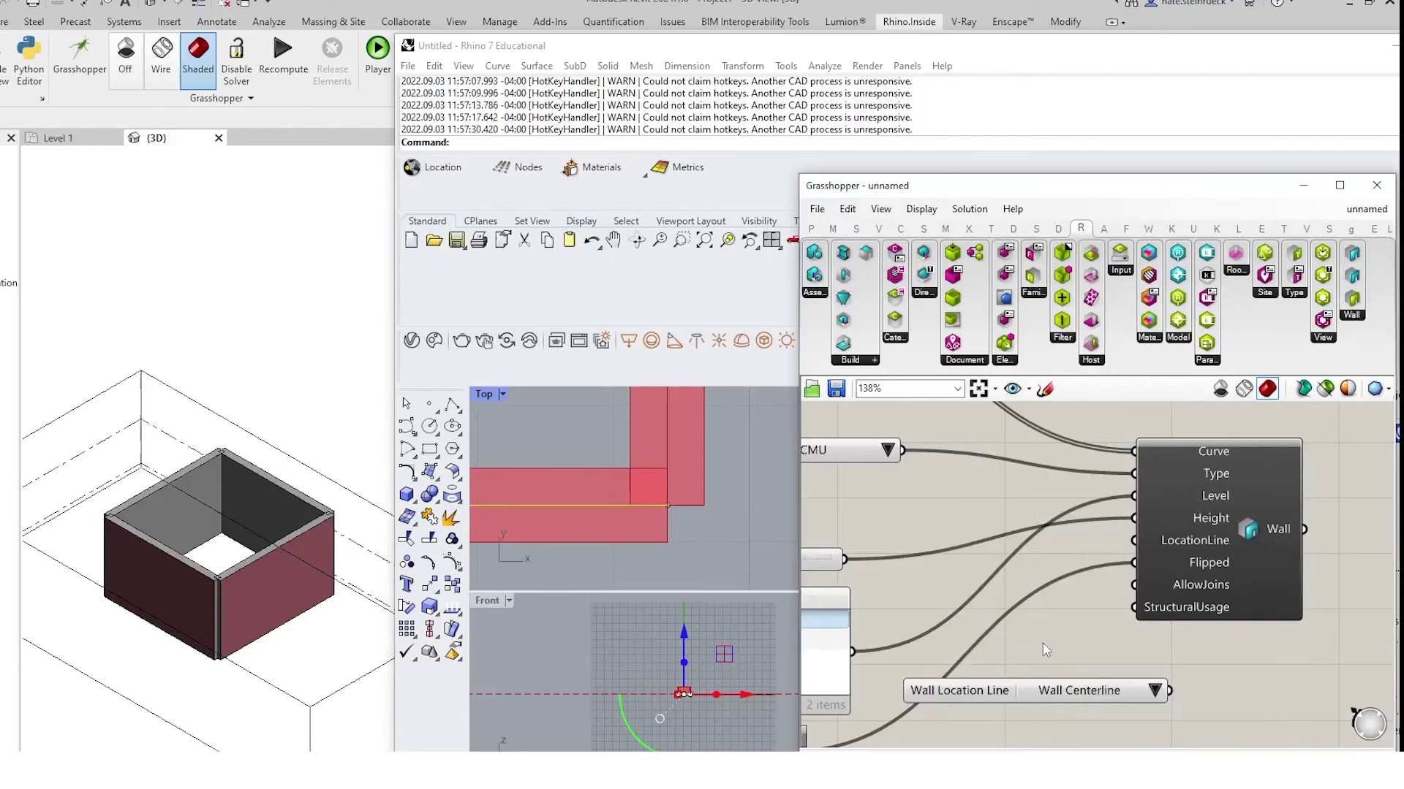
{"action": "left_click", "coordinate": [1155, 692]}
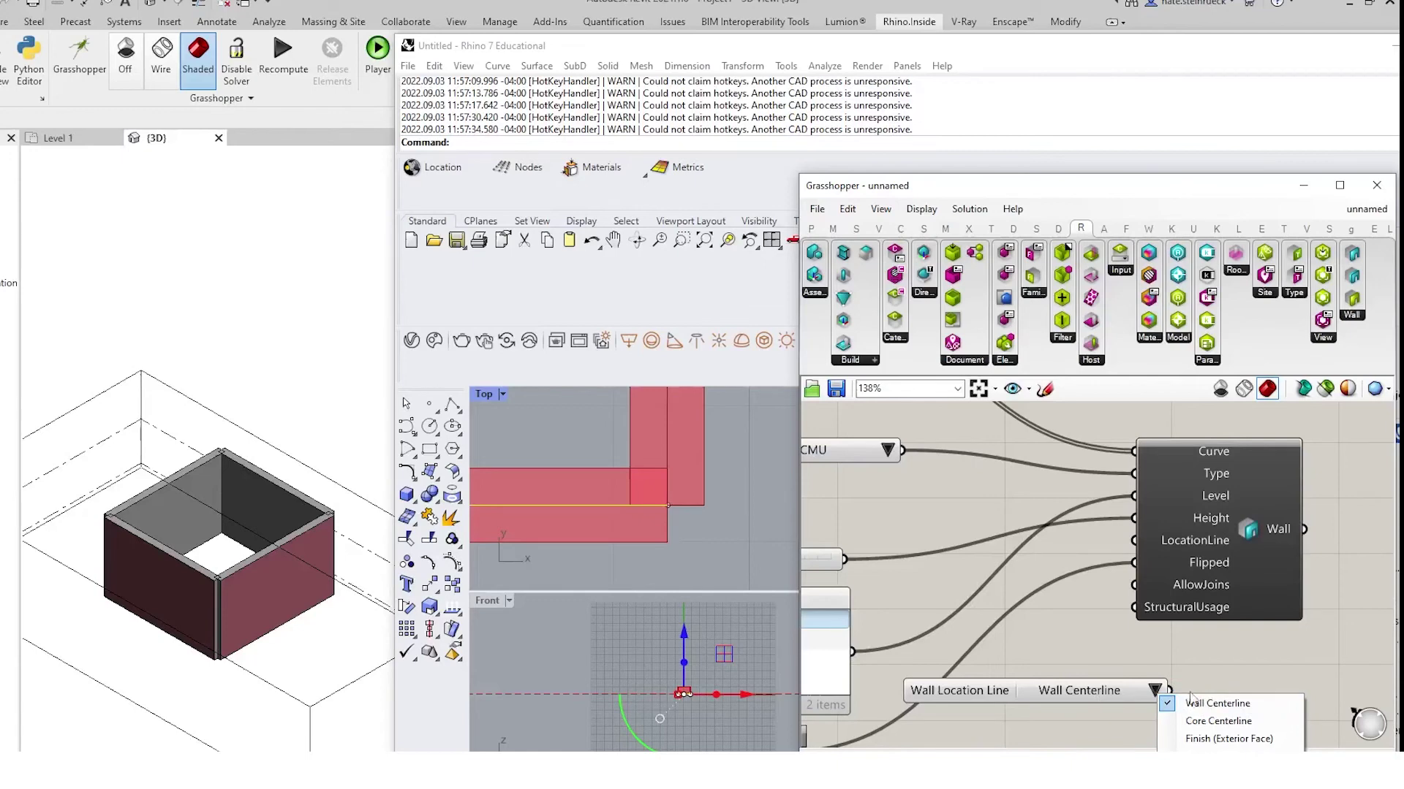
{"action": "left_click", "coordinate": [1177, 701]}
{"action": "left_click_drag", "start_coordinate": [1169, 690], "coordinate": [1138, 550]}
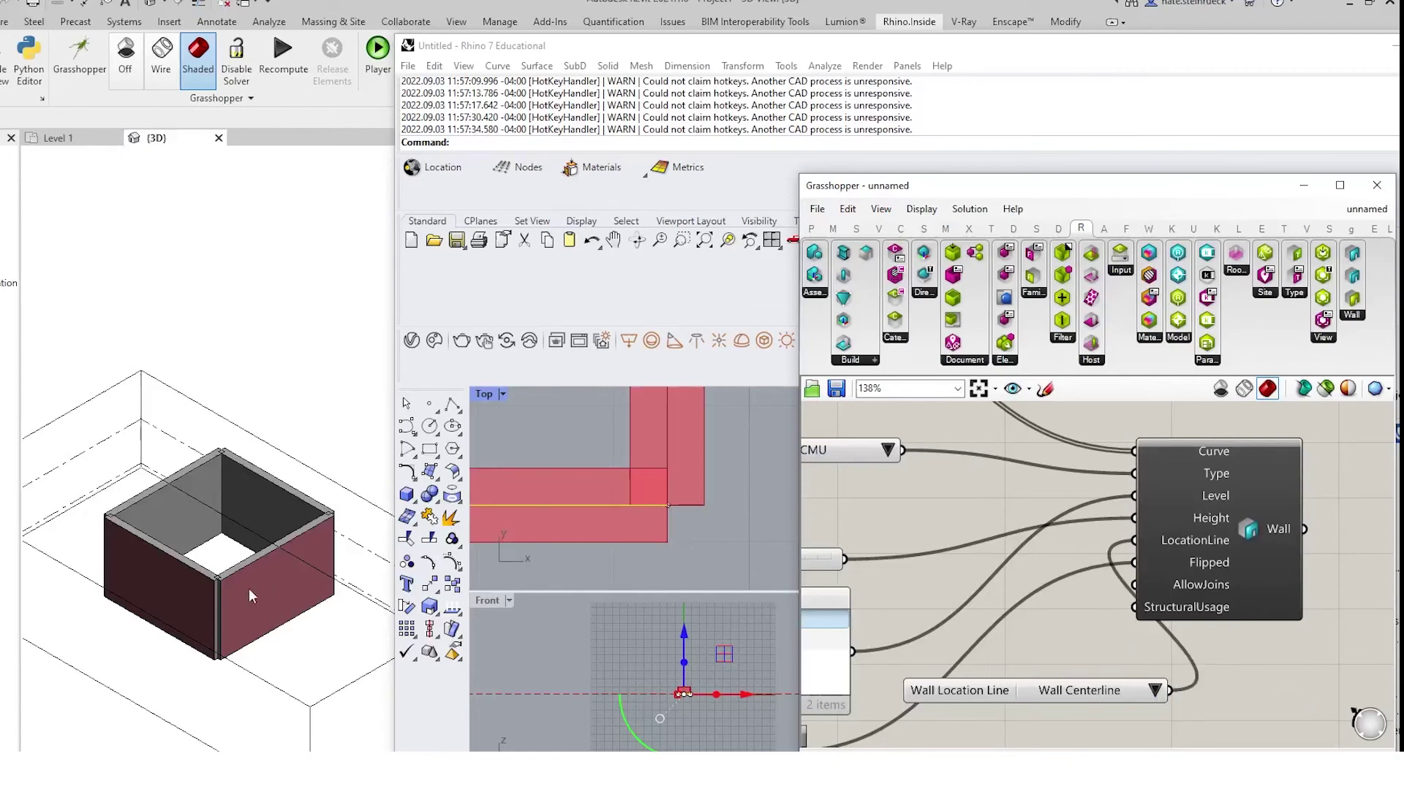
{"action": "scroll", "coordinate": [248, 589], "scroll_direction": "up", "scroll_amount": 6}
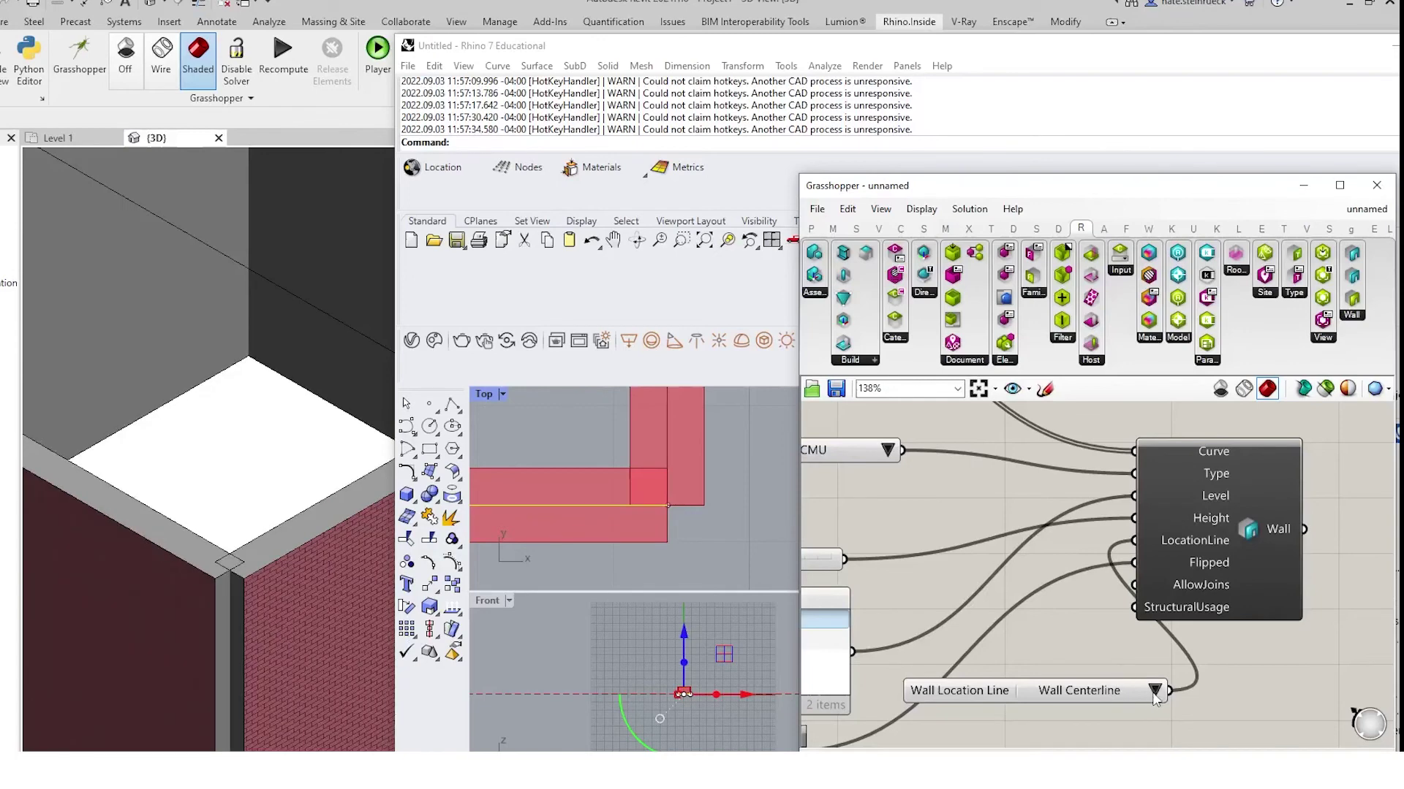
{"action": "left_click", "coordinate": [1154, 690]}
Step: Set the wall location line to Finish (Exterior Face)
{"action": "left_click", "coordinate": [1212, 738]}
{"action": "scroll", "coordinate": [1225, 595], "scroll_direction": "up", "scroll_amount": 3}
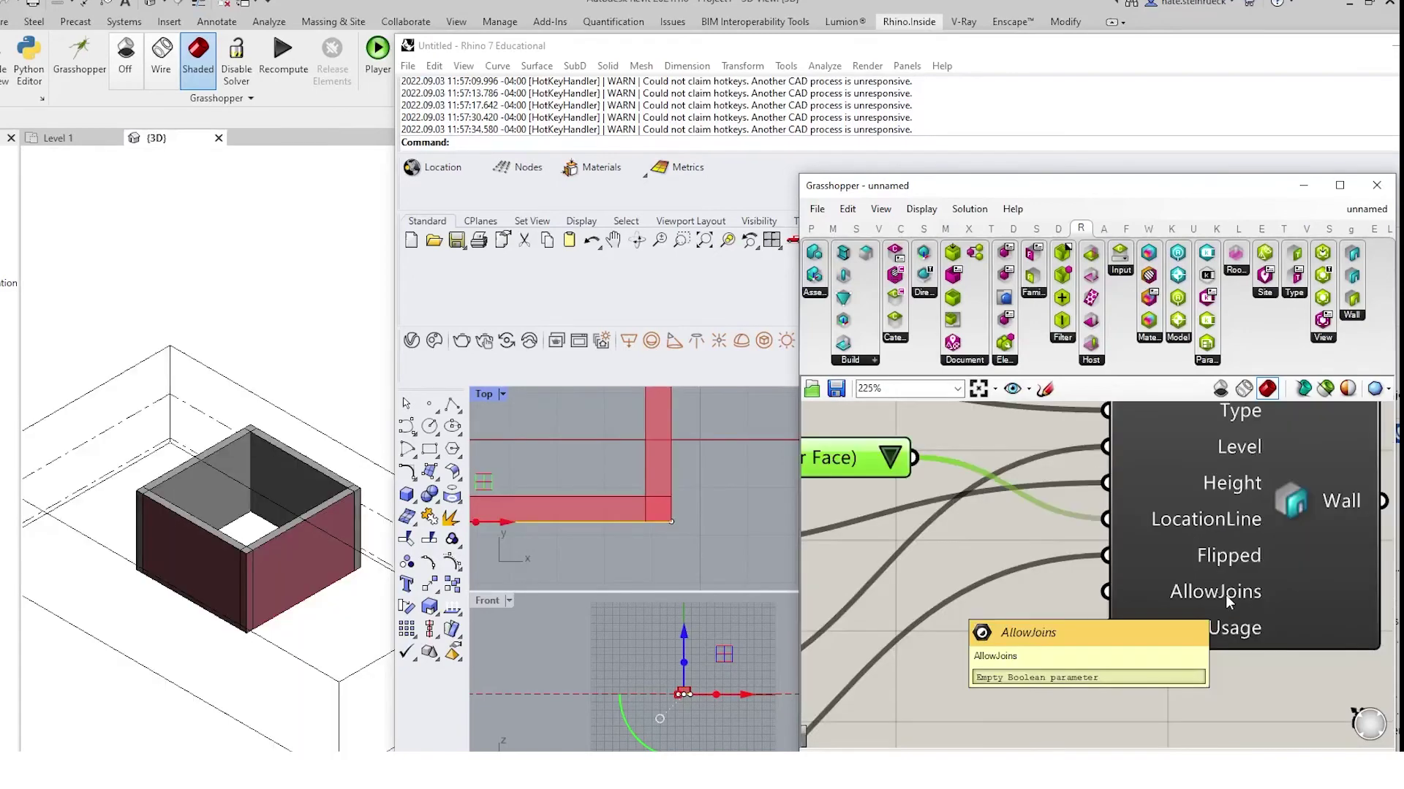
{"action": "scroll", "coordinate": [1225, 595], "scroll_direction": "down", "scroll_amount": 6}
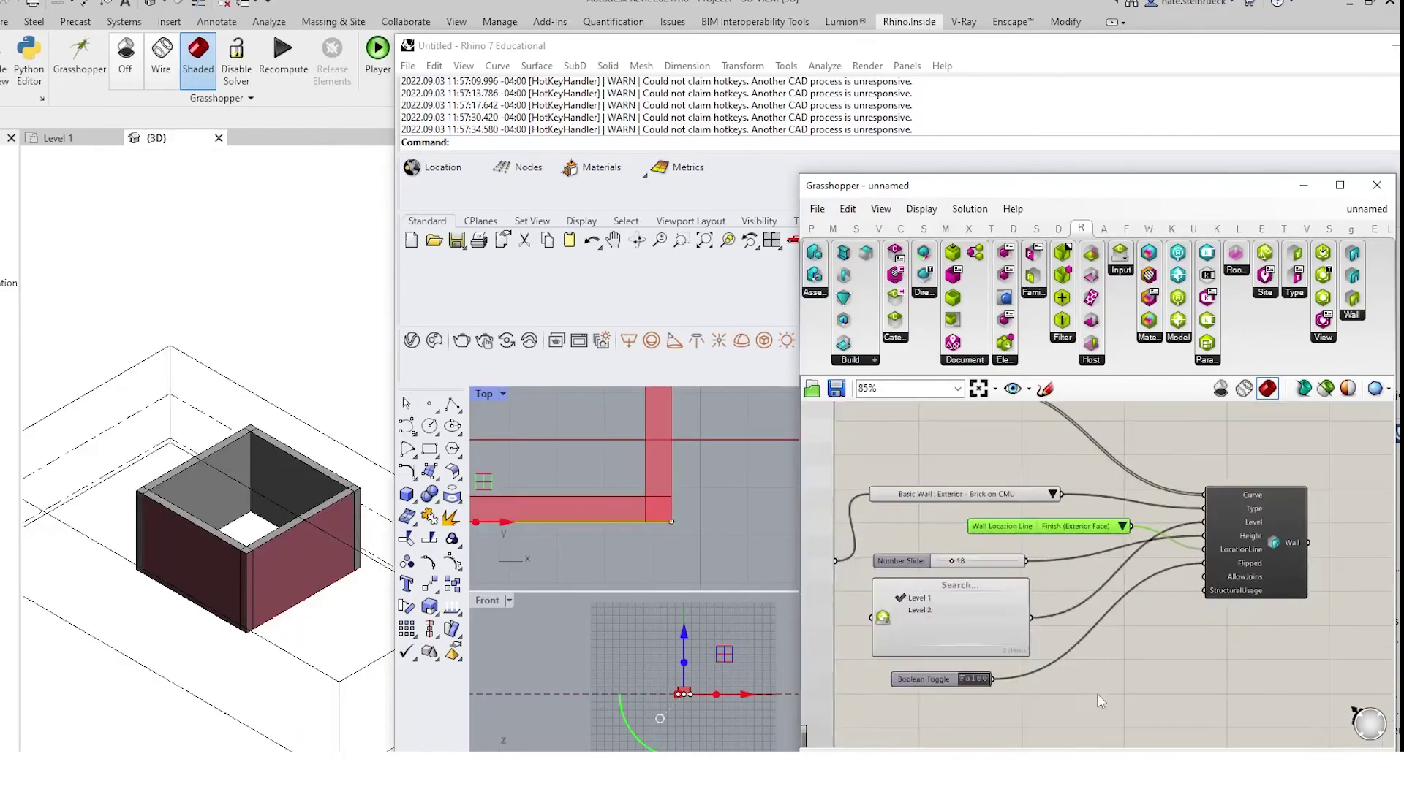
{"action": "scroll", "coordinate": [1100, 702], "scroll_direction": "up", "scroll_amount": 2}
Step: Feed a copied Boolean Toggle set to True into AllowJoins, then check the joined walls in Revit's 3D view
{"action": "left_click", "coordinate": [870, 674]}
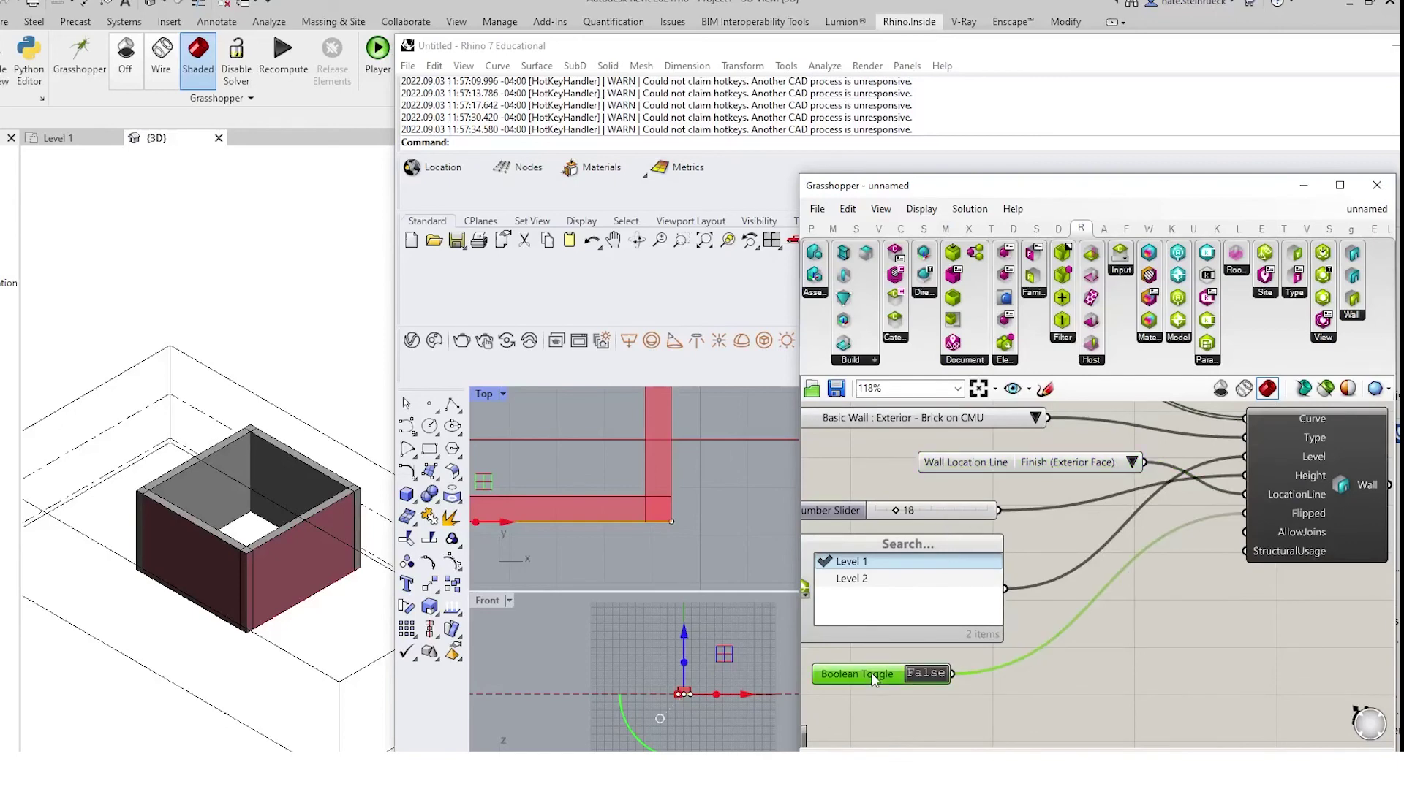
{"action": "left_click_drag", "start_coordinate": [870, 672], "coordinate": [1245, 532], "text": "alt"}
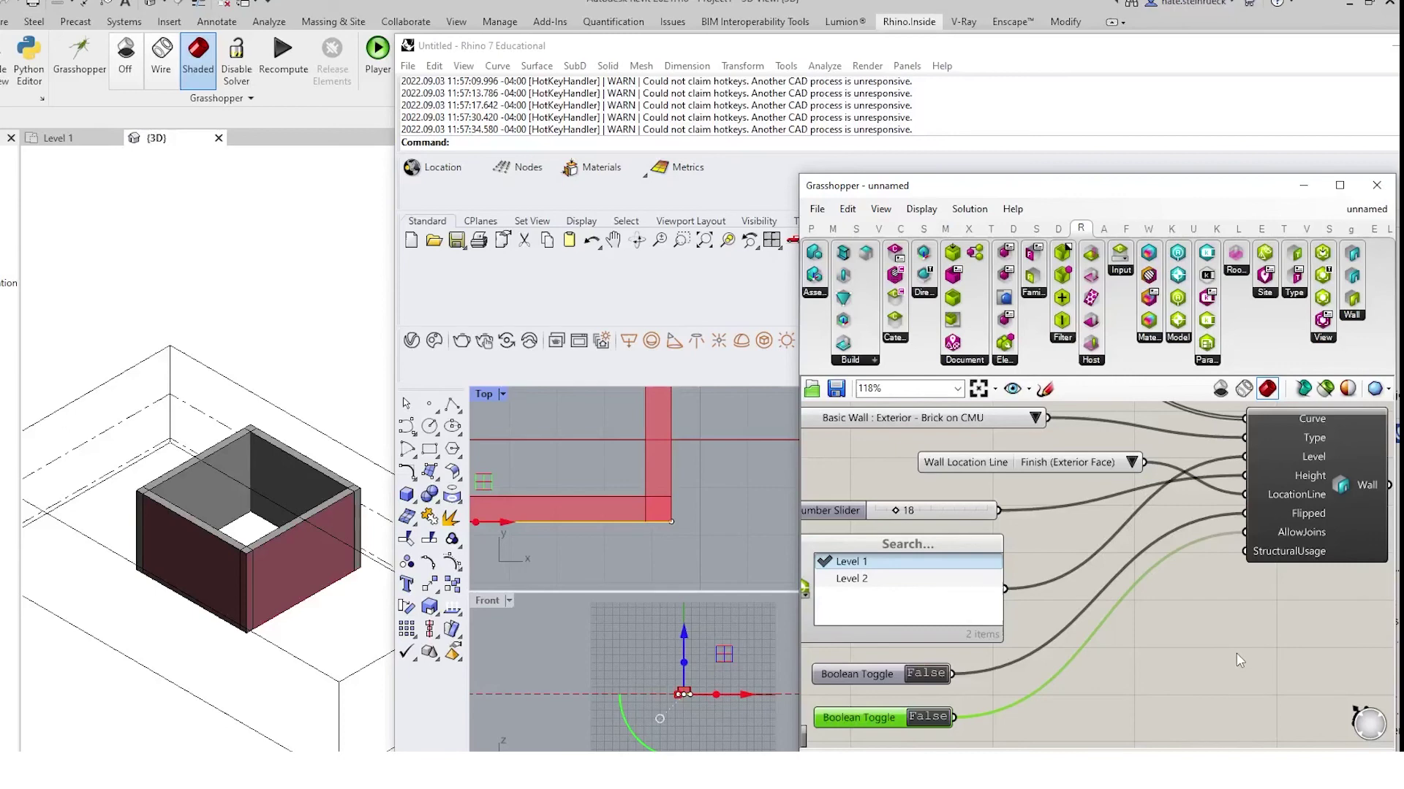
{"action": "double_click", "coordinate": [927, 718]}
{"action": "scroll", "coordinate": [275, 579], "scroll_direction": "up", "scroll_amount": 5}
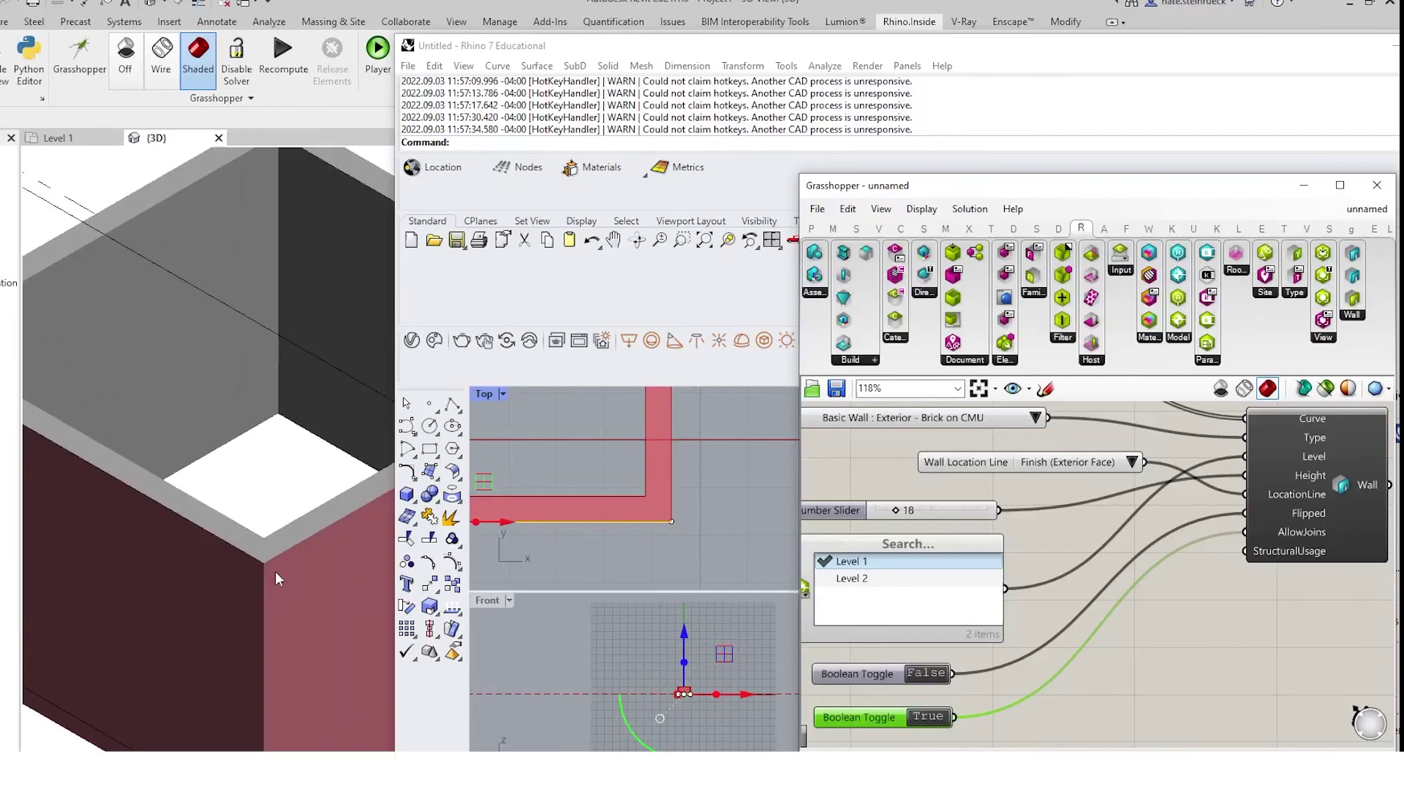
{"action": "scroll", "coordinate": [913, 581], "scroll_direction": "down", "scroll_amount": 4}
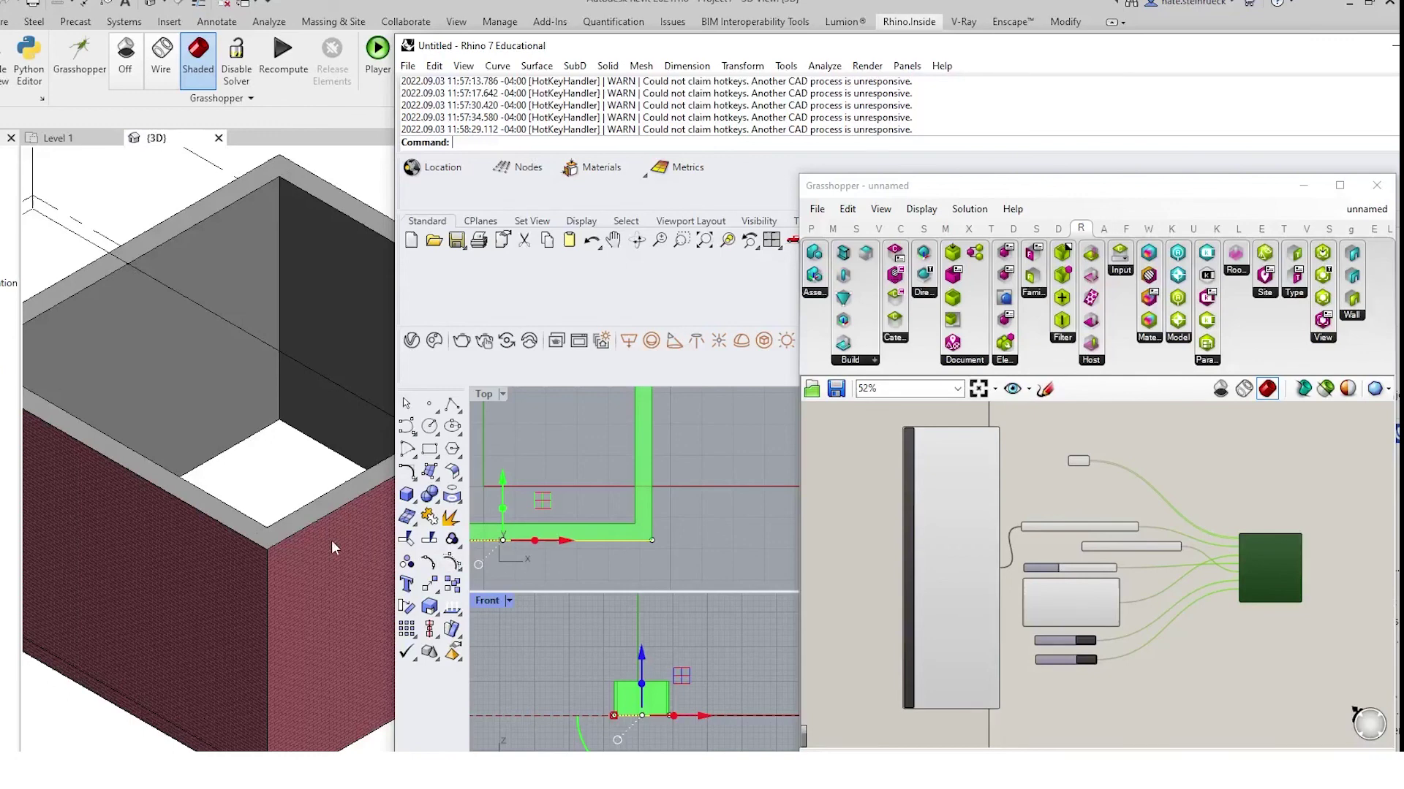
{"action": "left_click", "coordinate": [311, 534]}
{"action": "scroll", "coordinate": [269, 554], "scroll_direction": "down", "scroll_amount": 2}
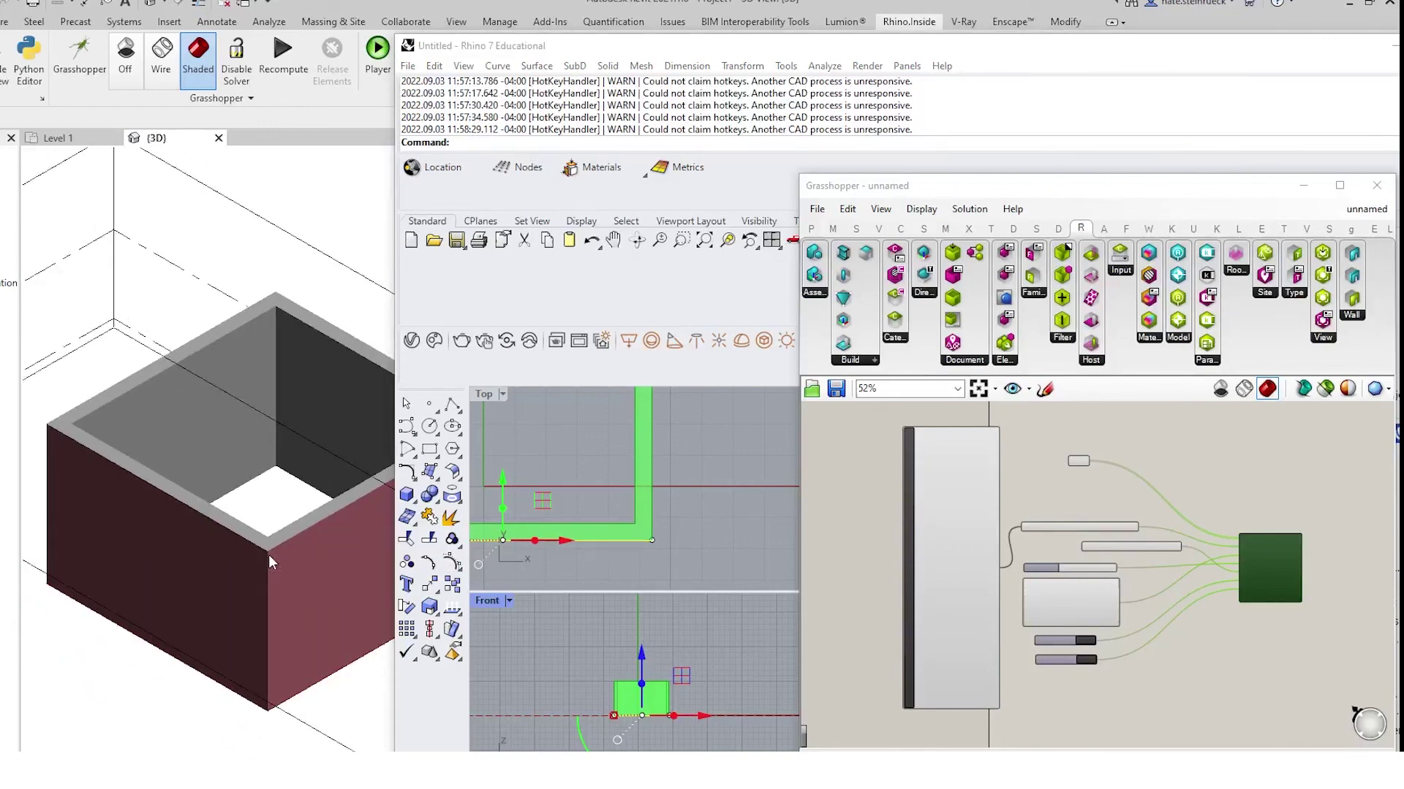